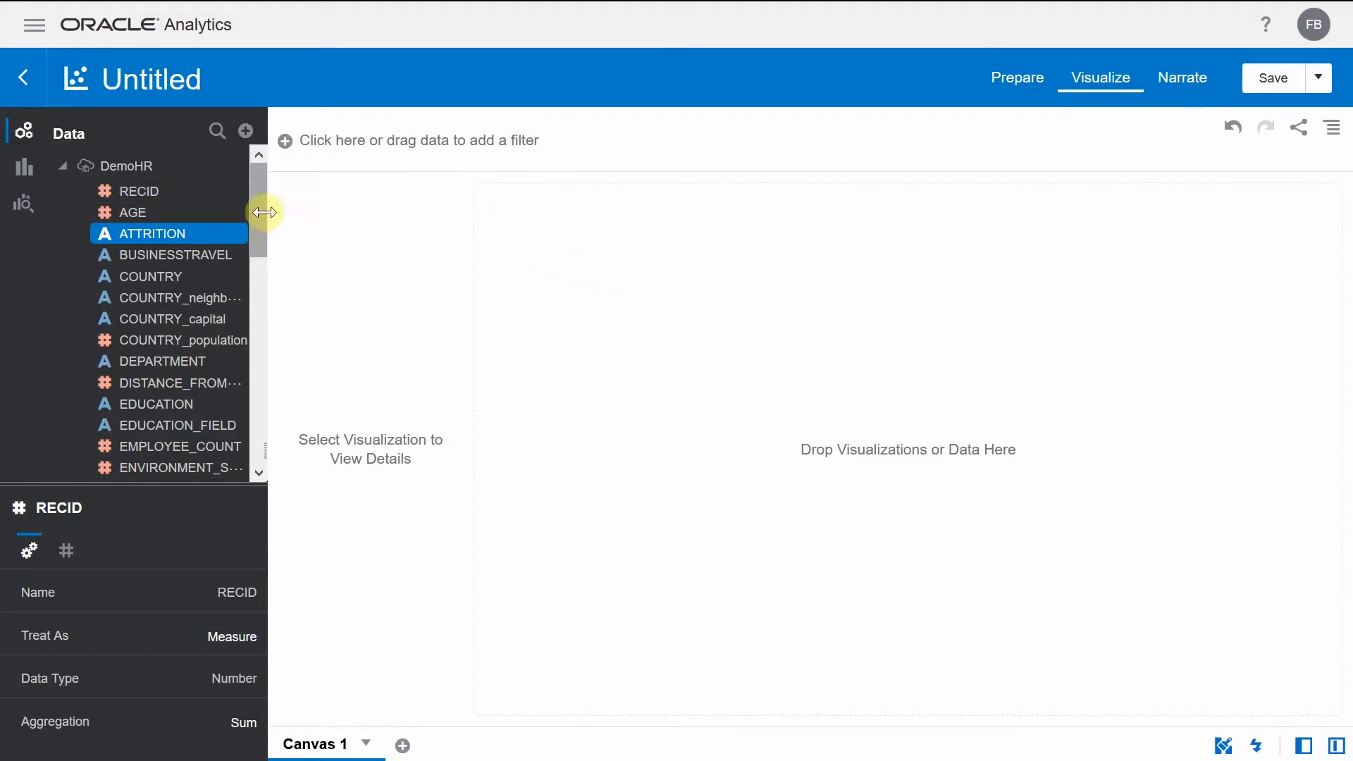
# - Widen the data pane and run Explain on the ATTRITION column of the DemoHR data set
pyautogui.moveTo(265, 212); pyautogui.dragTo(340, 215)
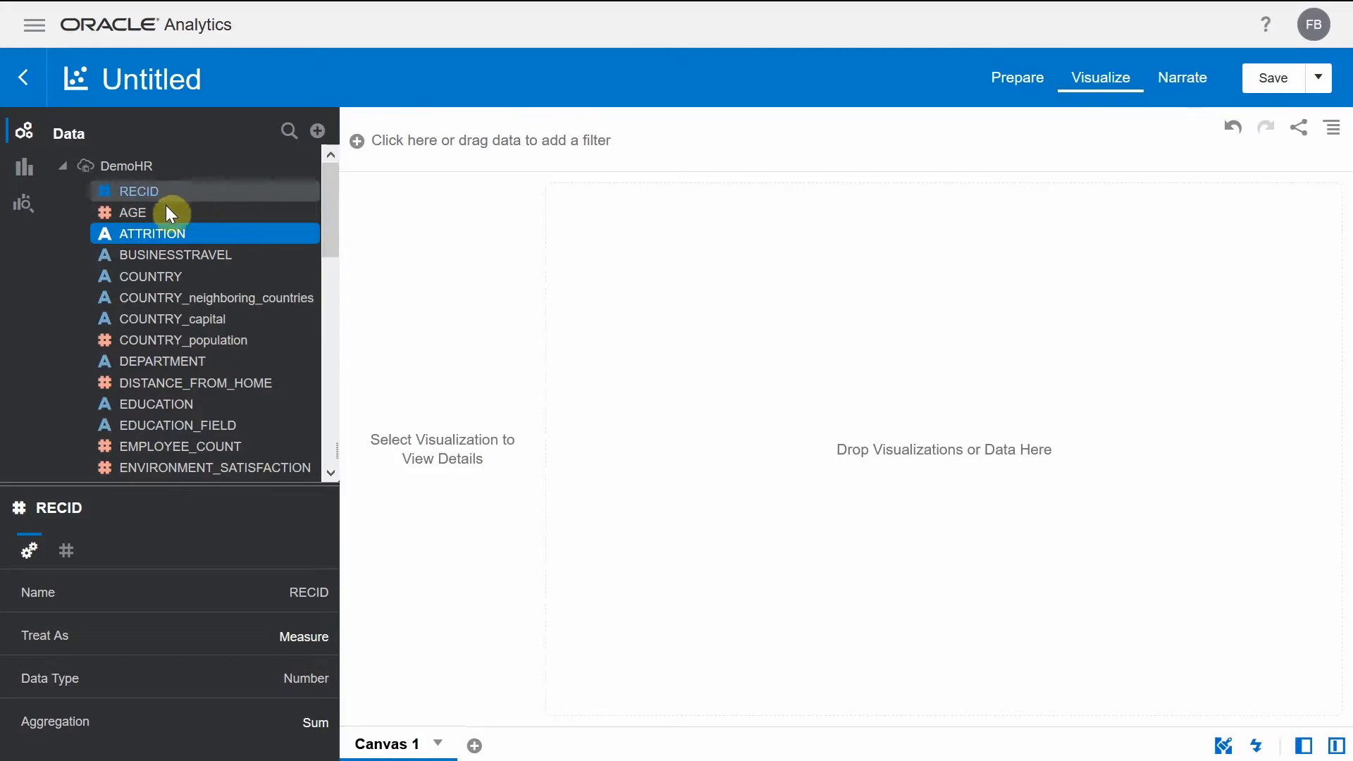
pyautogui.rightClick(200, 235)
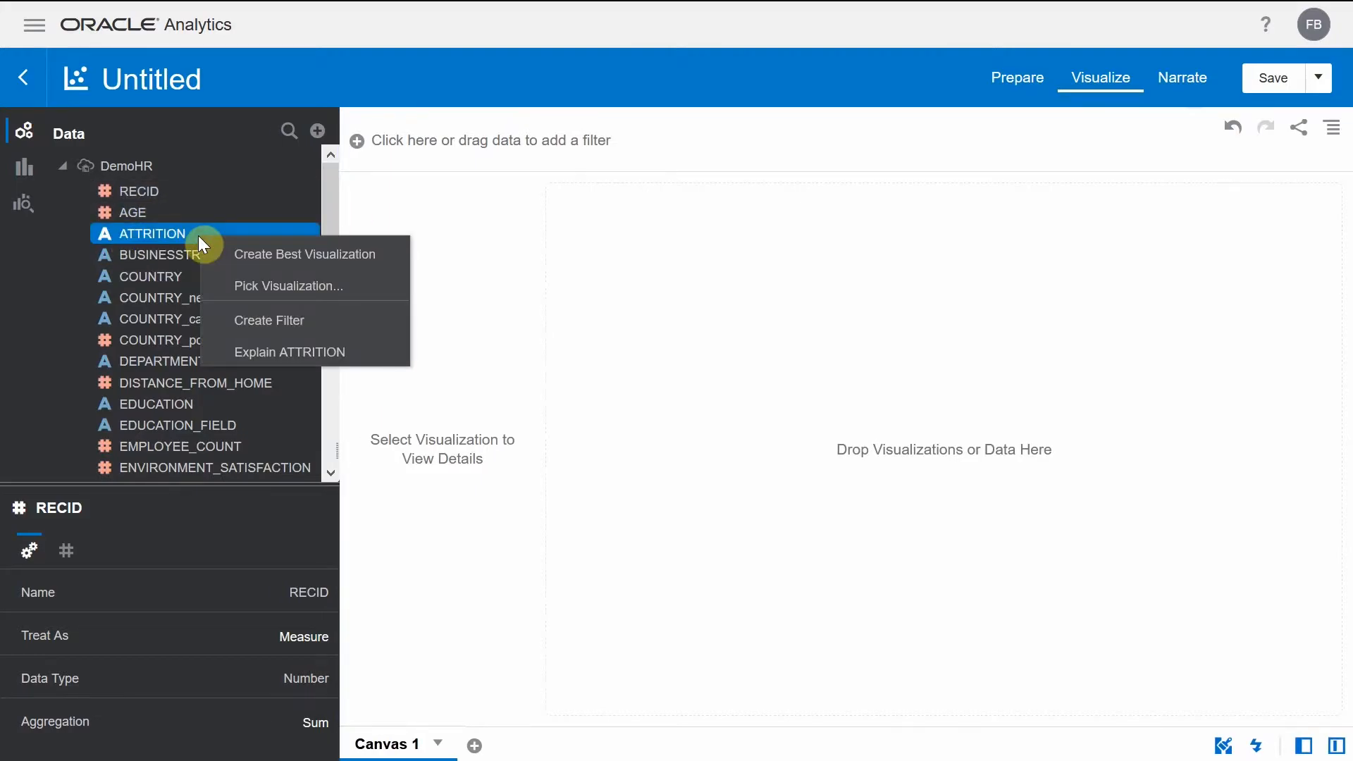
pyautogui.click(362, 358)
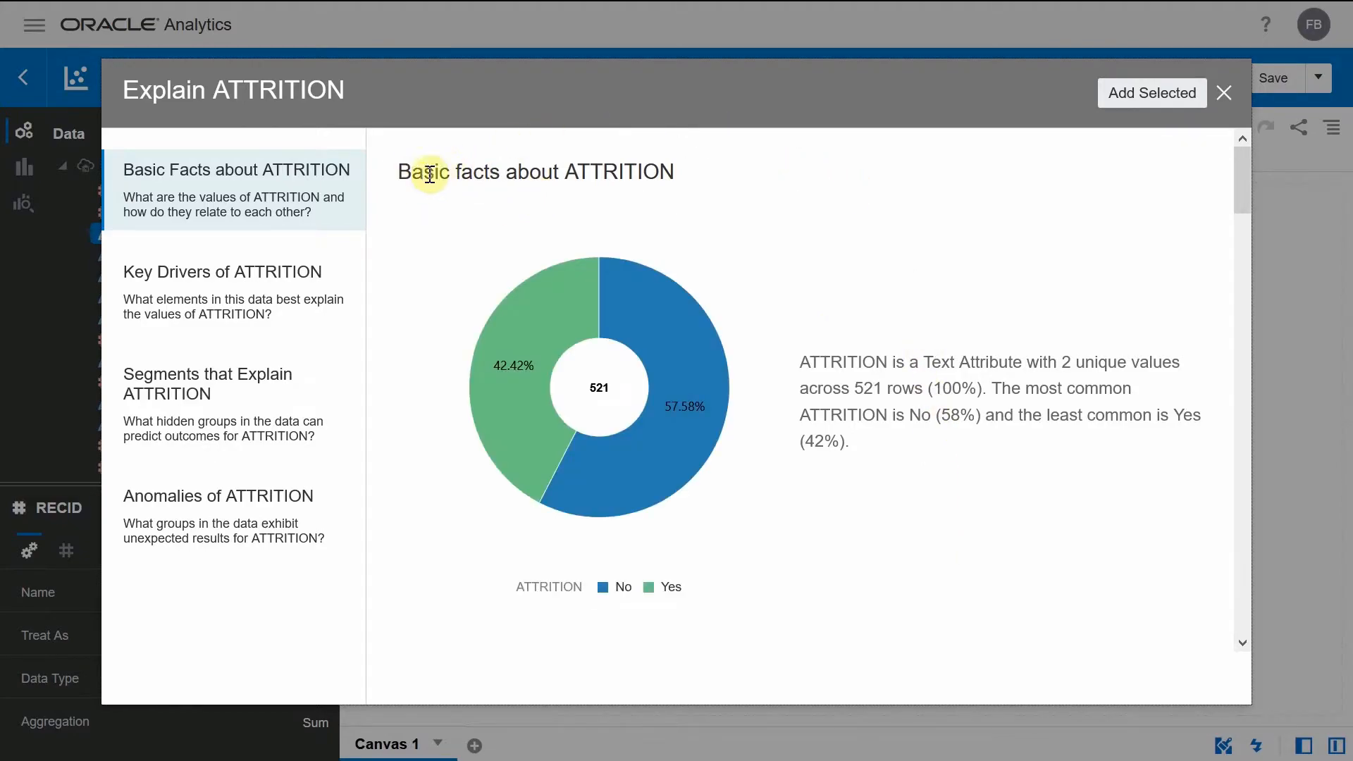
# - Examine the key drivers of ATTRITION and the distribution chart of each driver
pyautogui.click(257, 307)
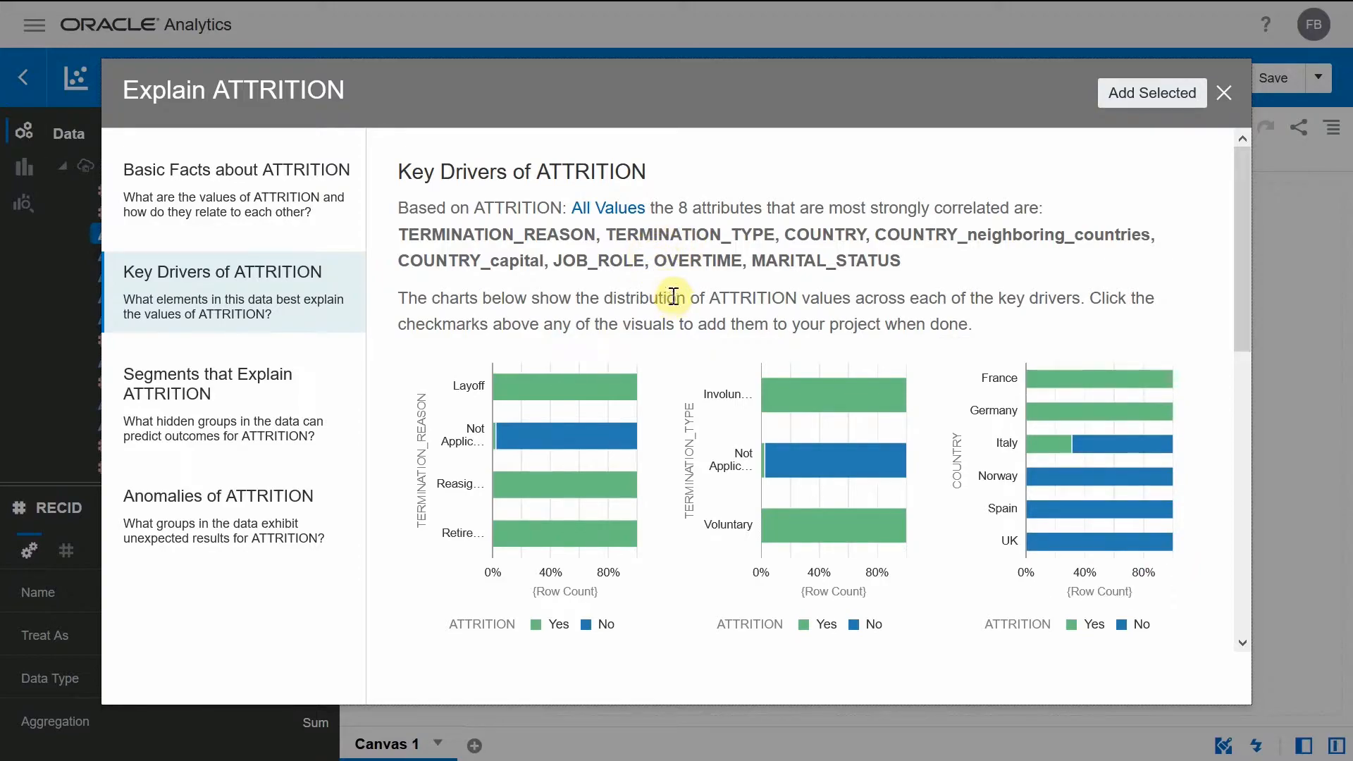
pyautogui.scroll(-1, 747, 310)
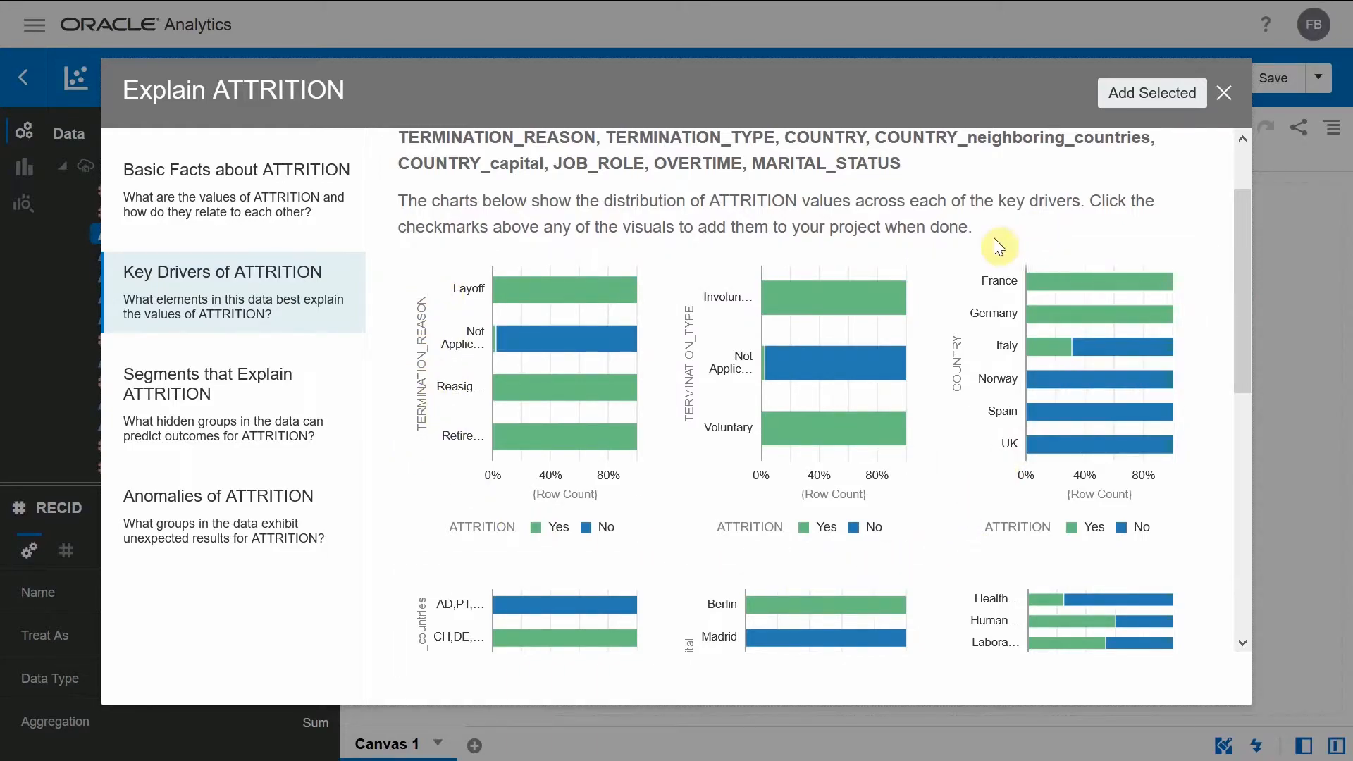
pyautogui.scroll(-2, 987, 430)
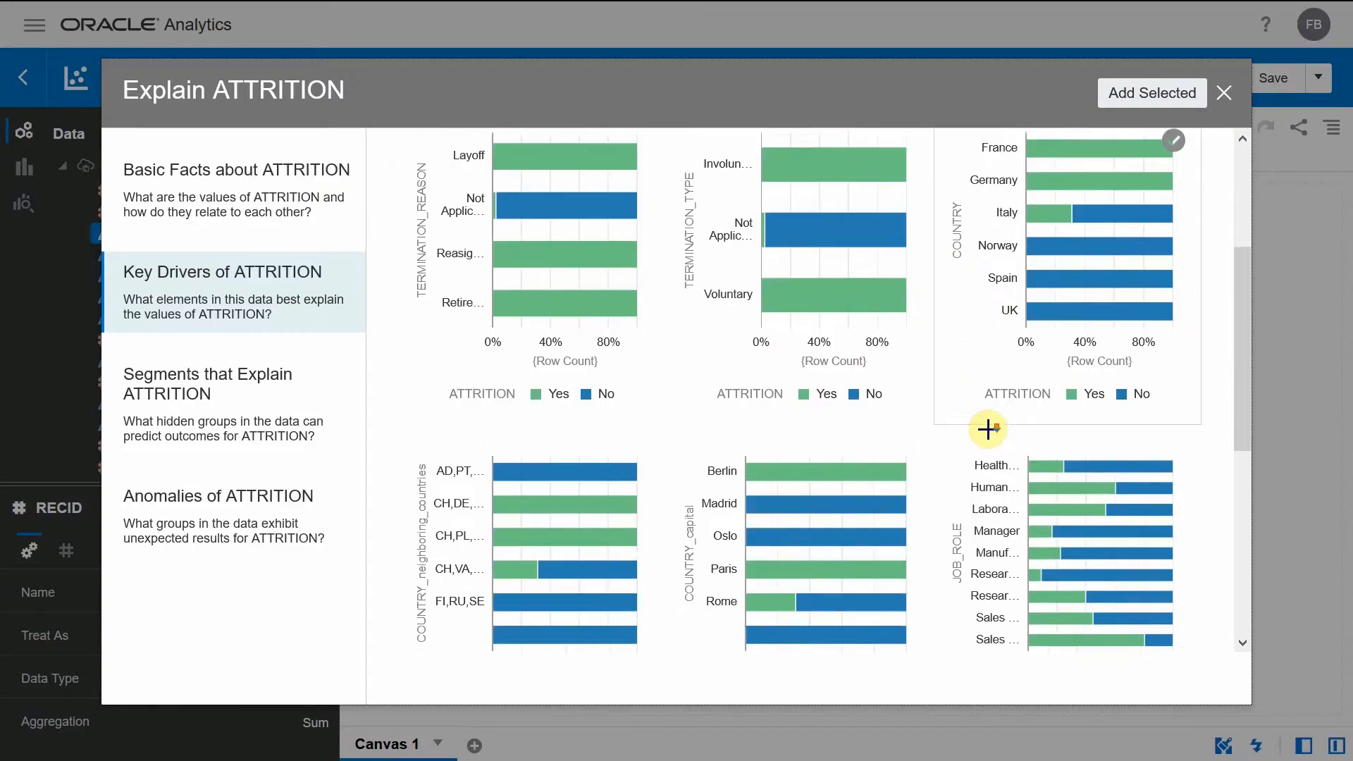
pyautogui.scroll(-4, 821, 437)
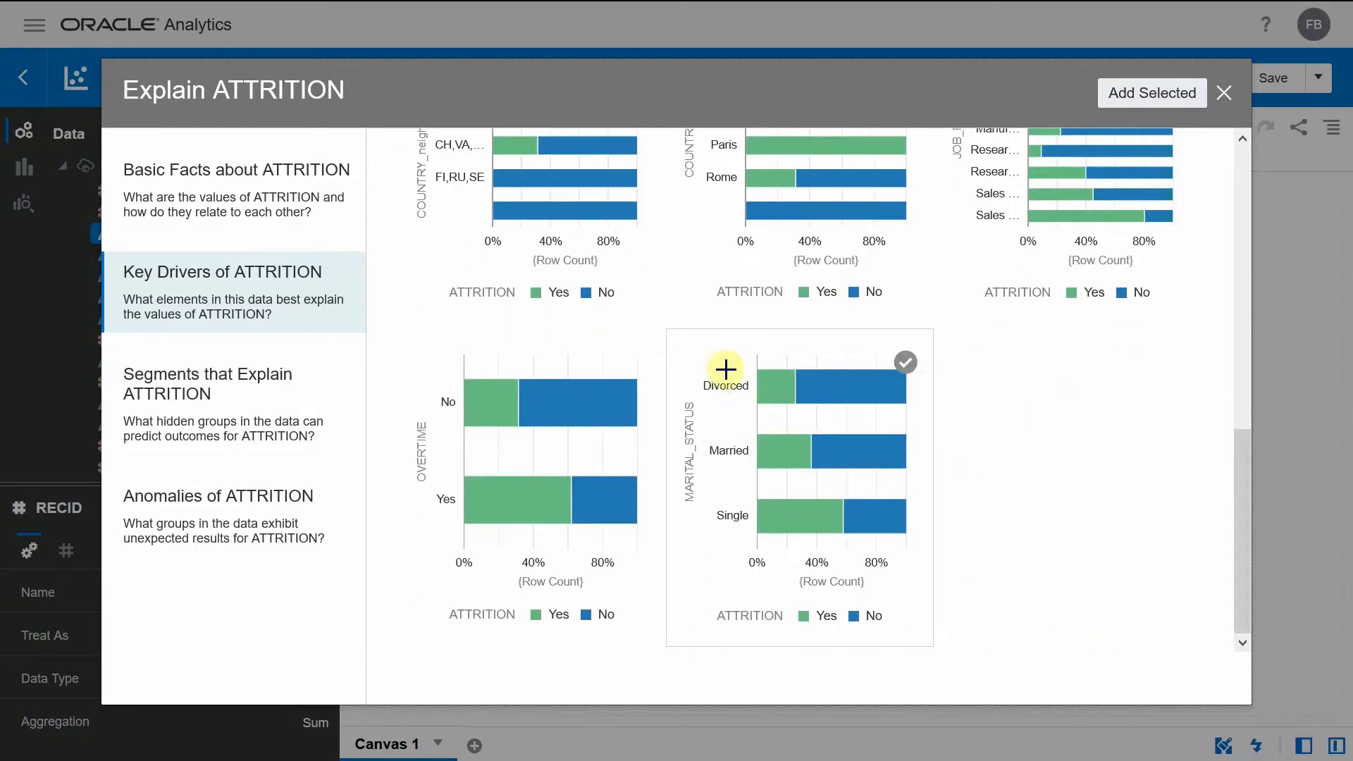
pyautogui.scroll(7, 930, 389)
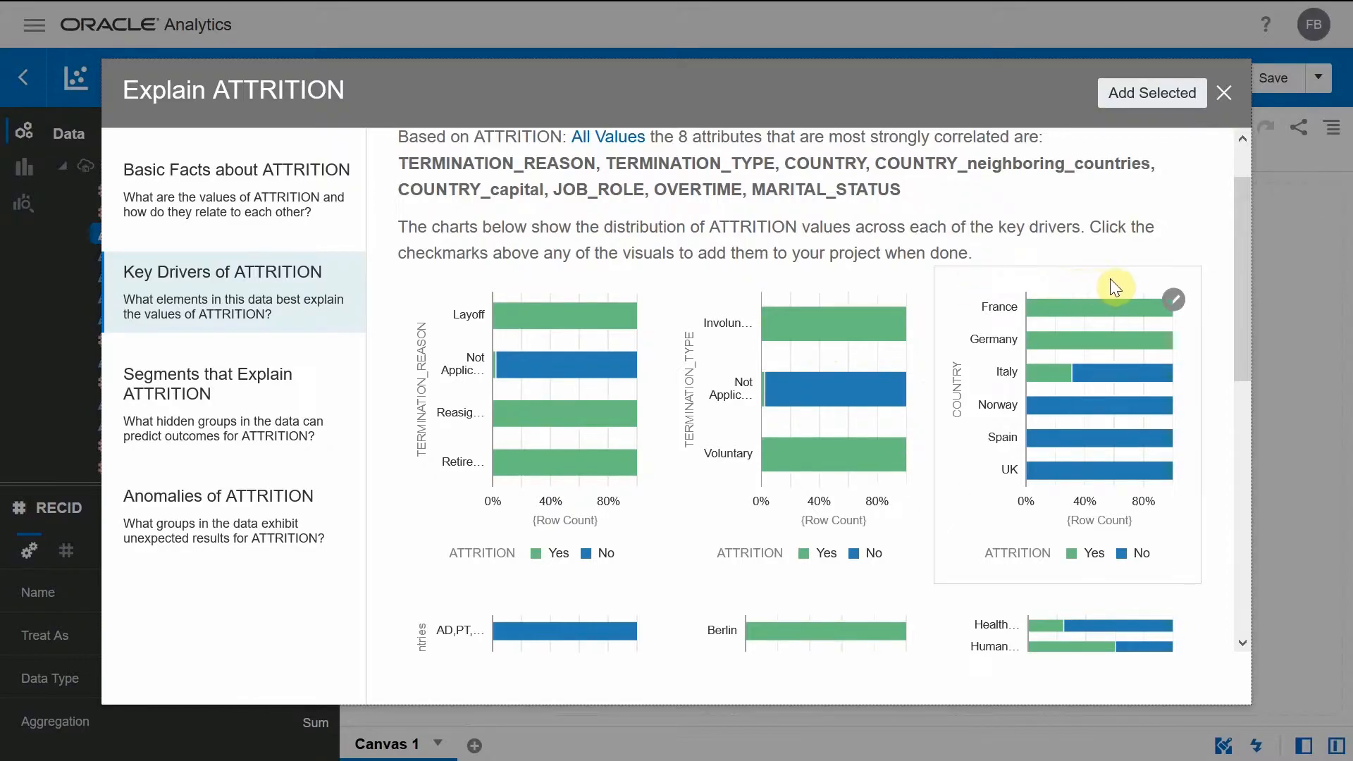
# - Select the COUNTRY key driver chart and add it to the project
pyautogui.click(1175, 300)
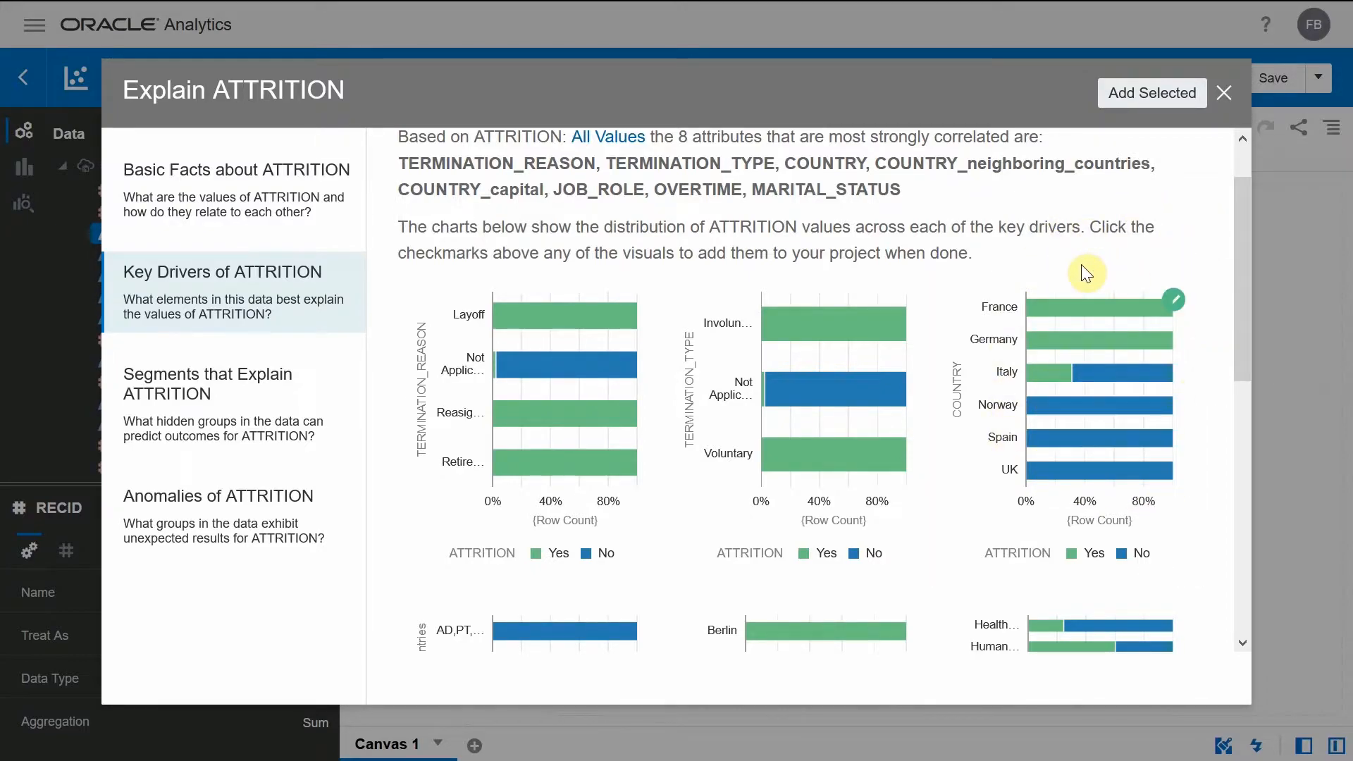
pyautogui.click(1178, 305)
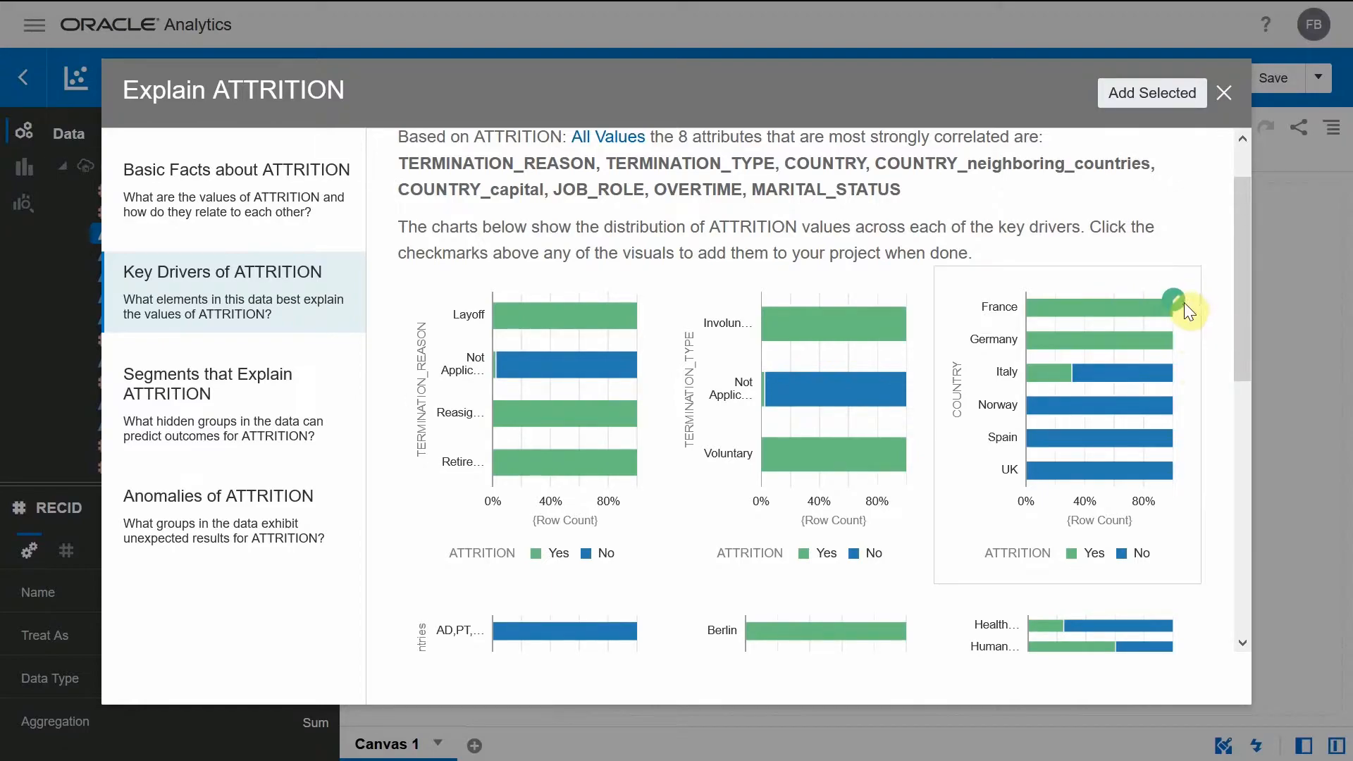
pyautogui.click(1135, 95)
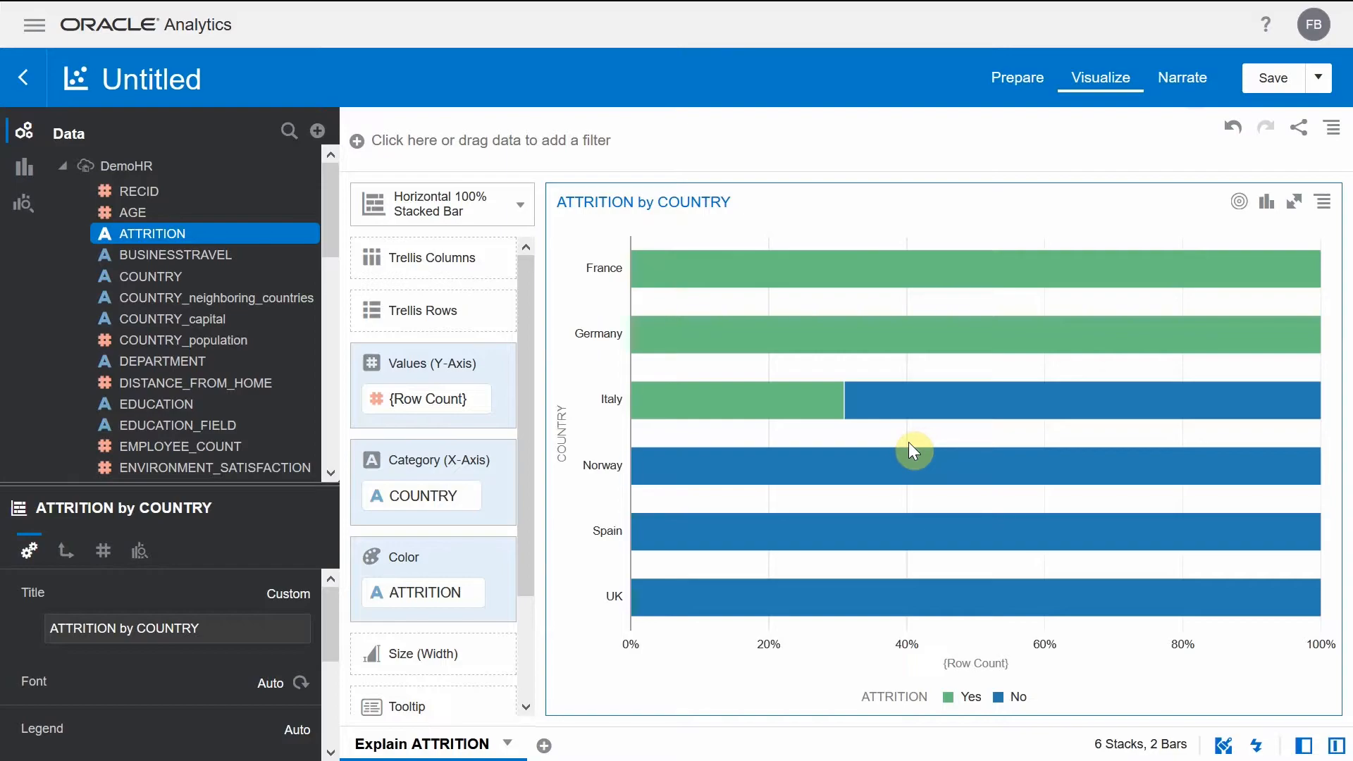
# - Delete the ATTRITION by COUNTRY visualization from the canvas
pyautogui.click(911, 456)
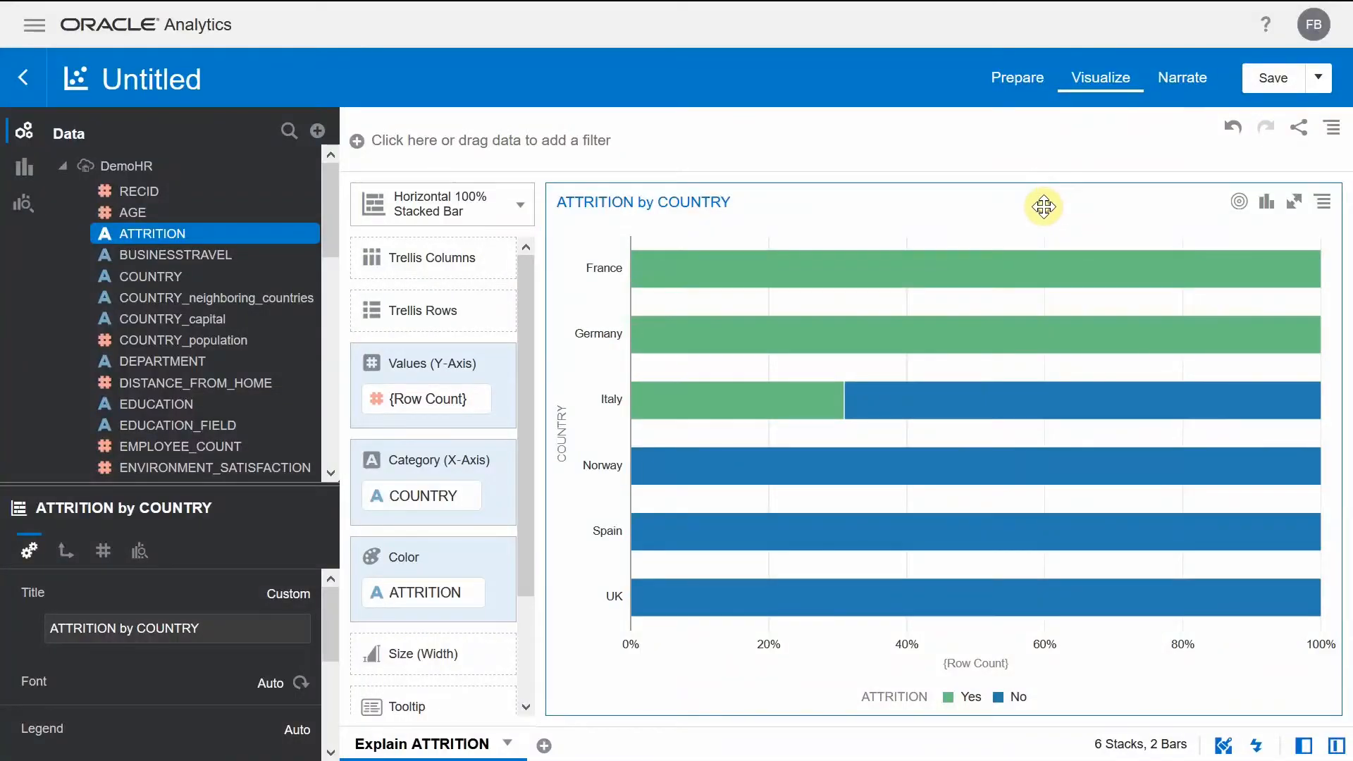
pyautogui.rightClick(1044, 207)
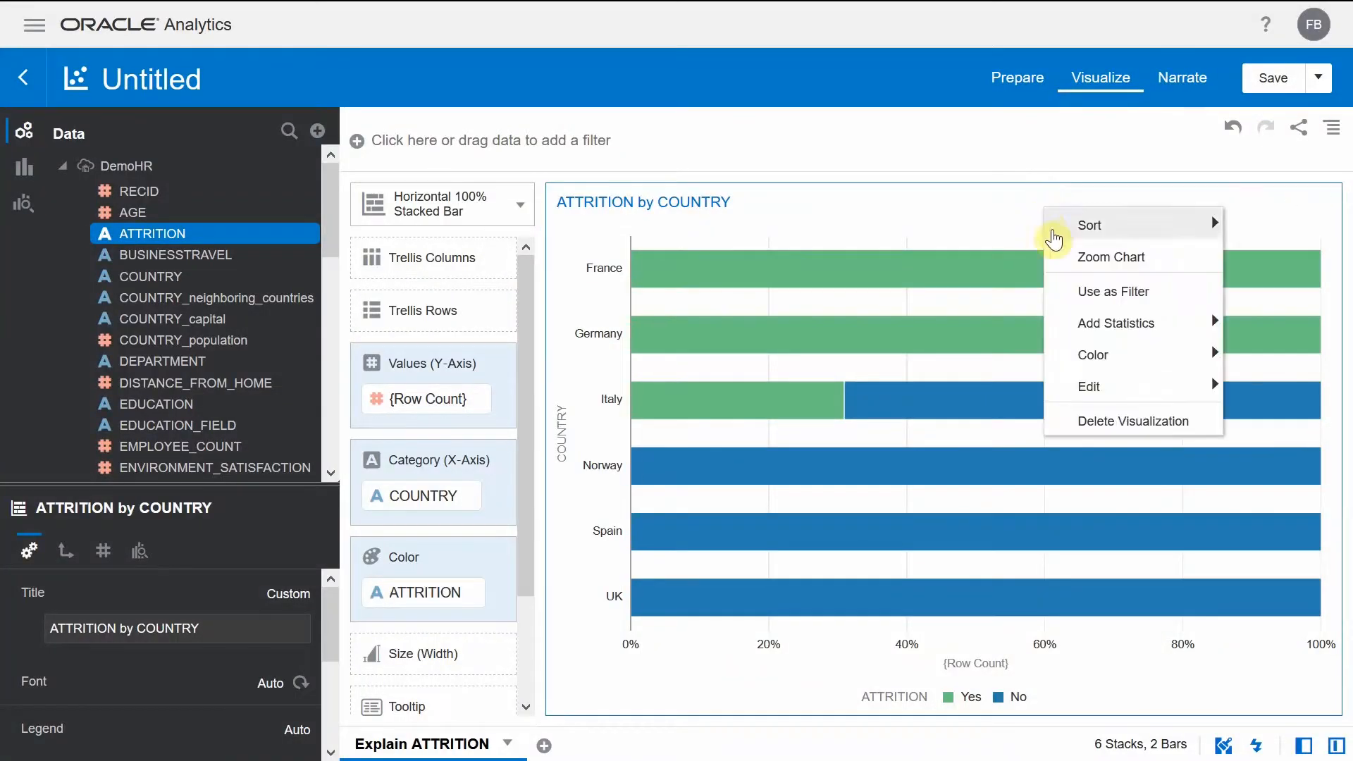
pyautogui.click(1103, 427)
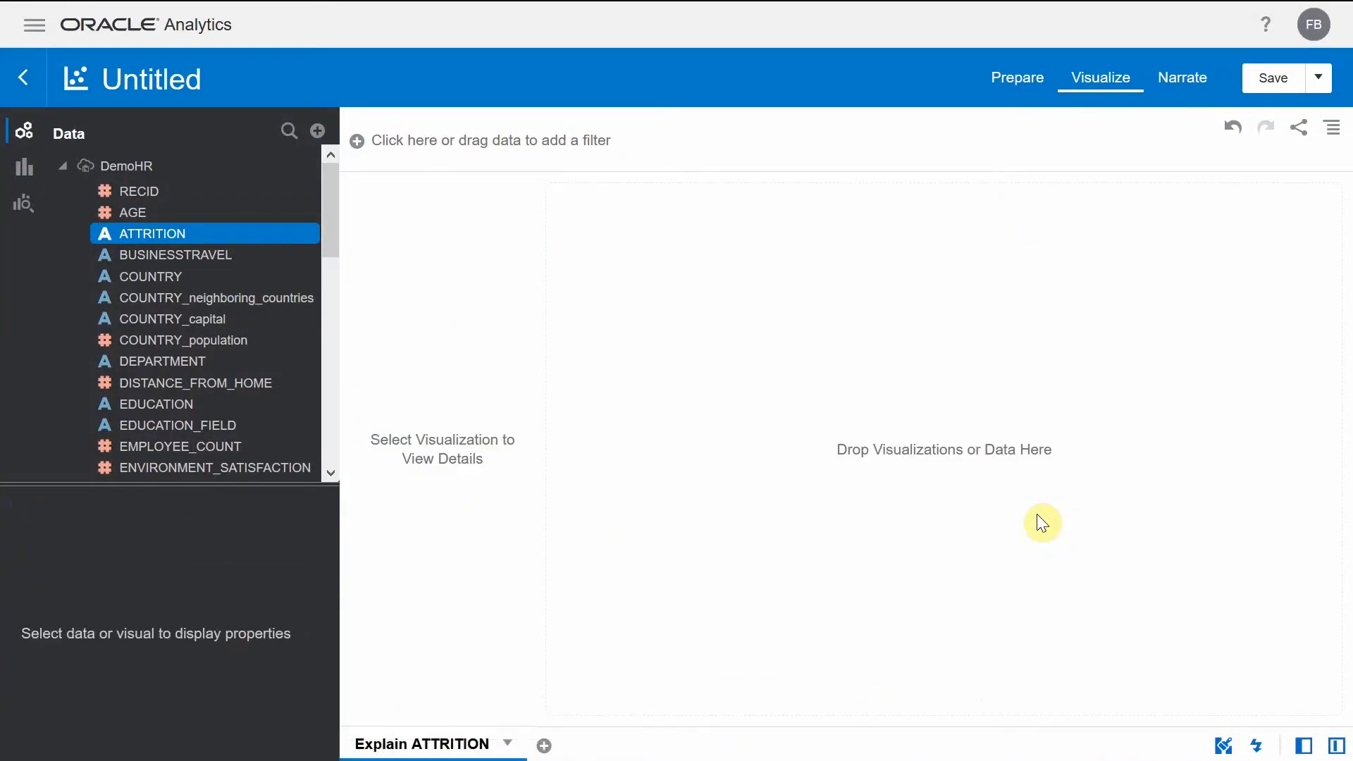
# - Collapse the DemoHR columns and add the SampleApp subject area to the project
pyautogui.click(62, 166)
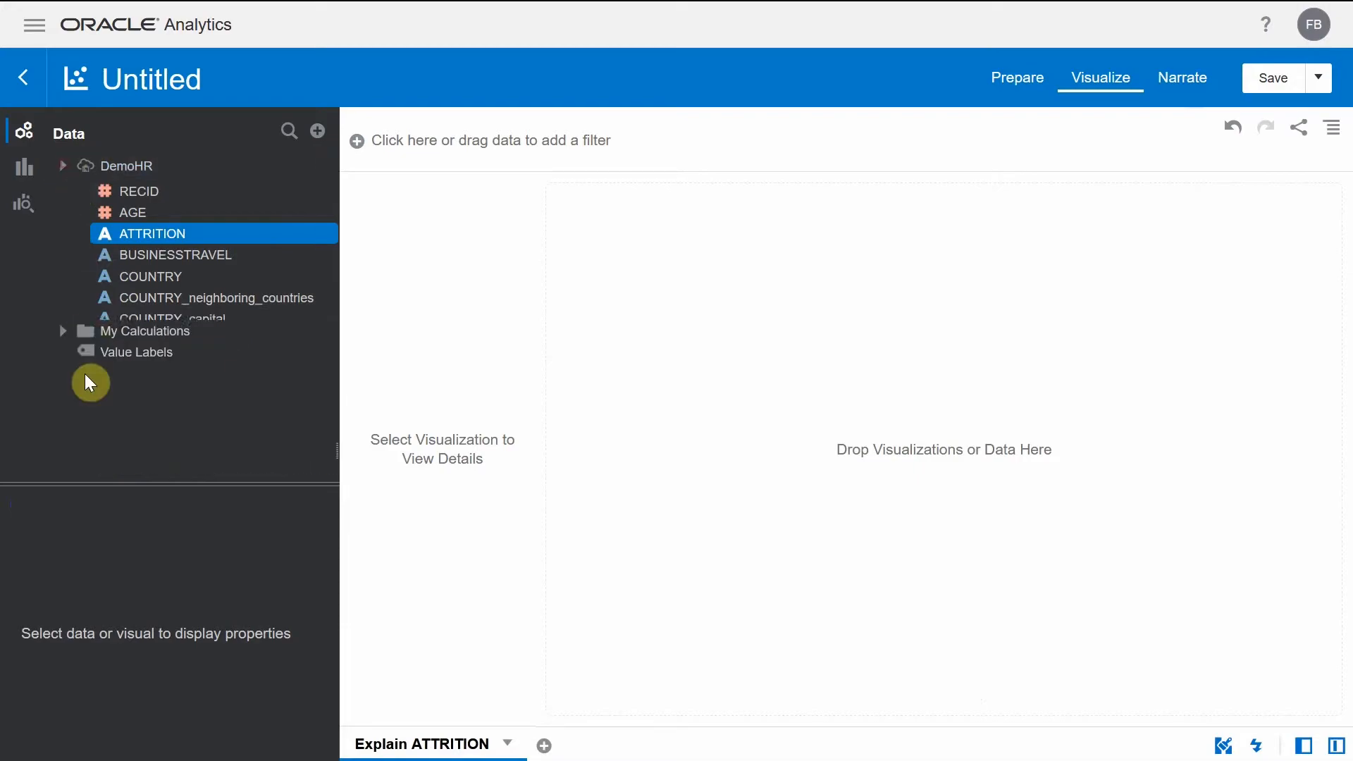
pyautogui.rightClick(137, 250)
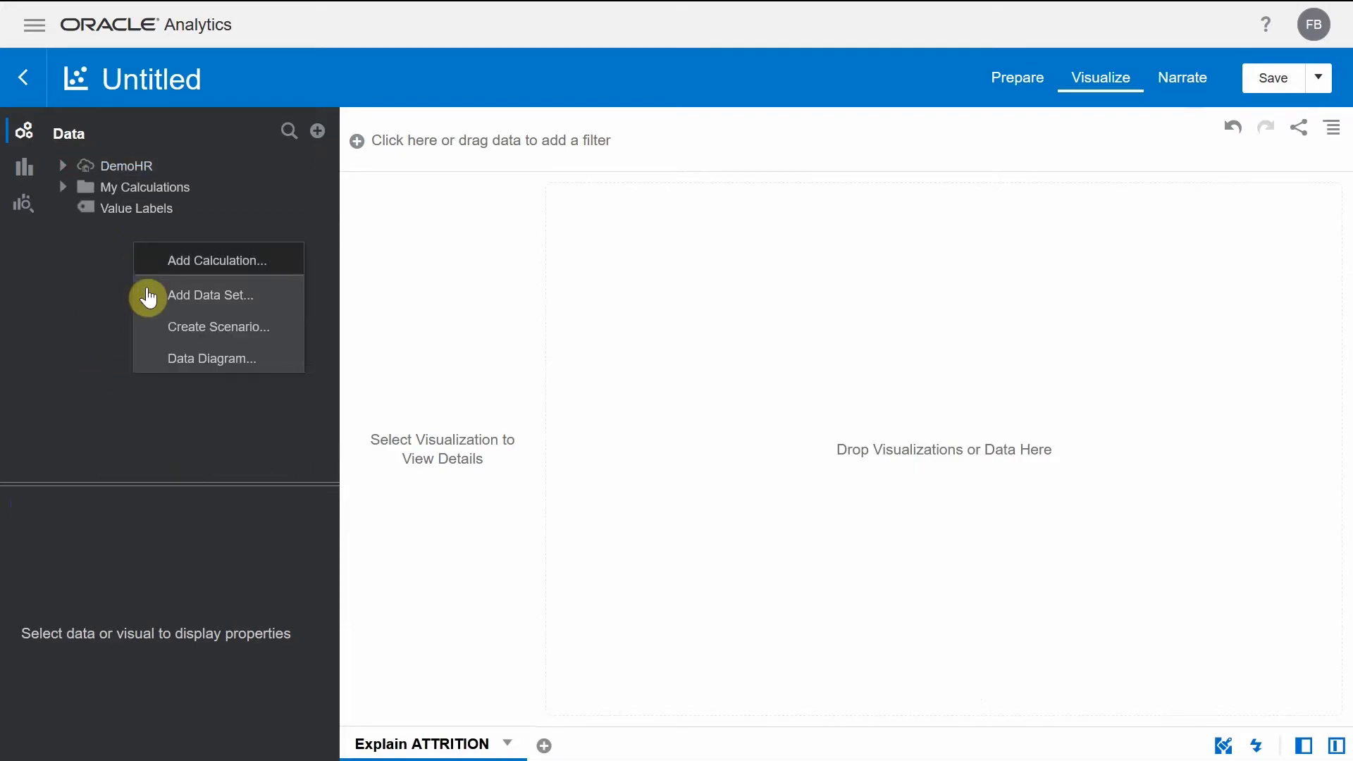
pyautogui.click(193, 297)
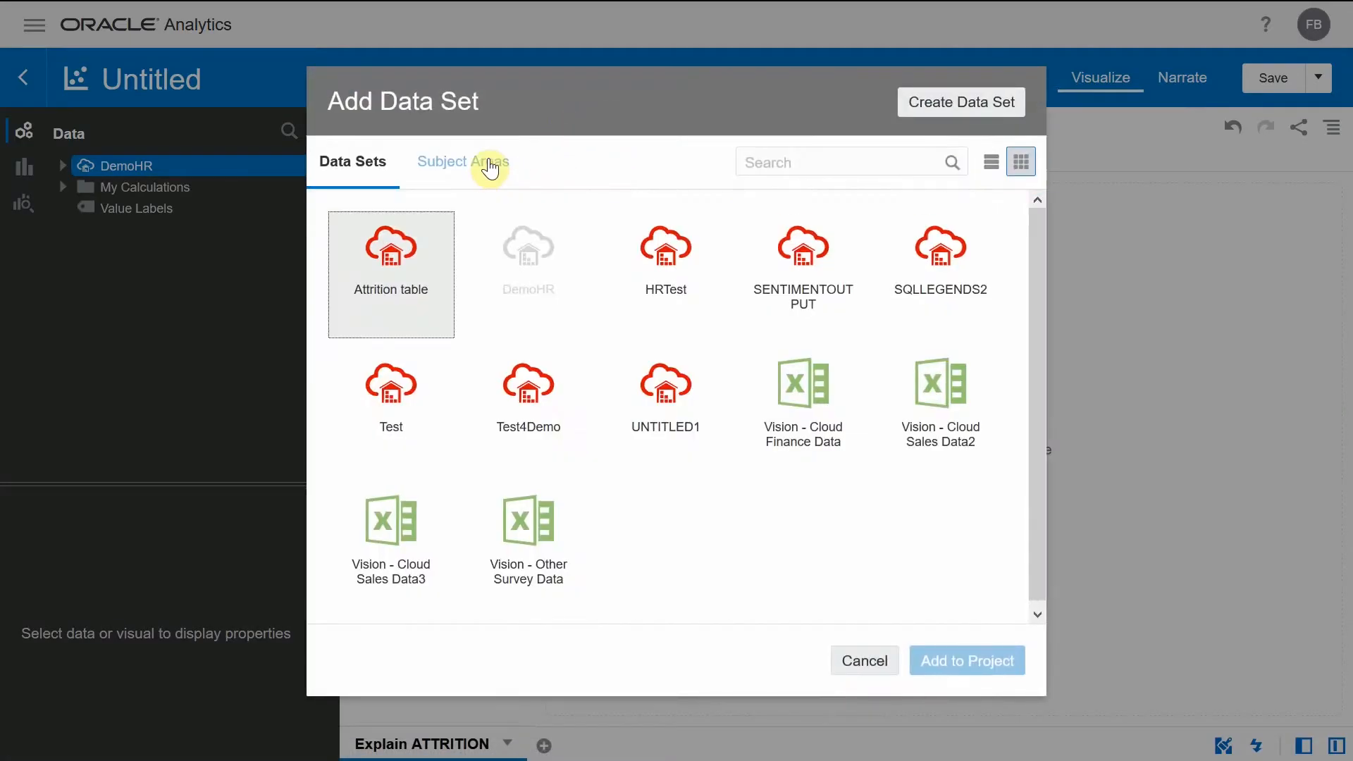
pyautogui.click(482, 165)
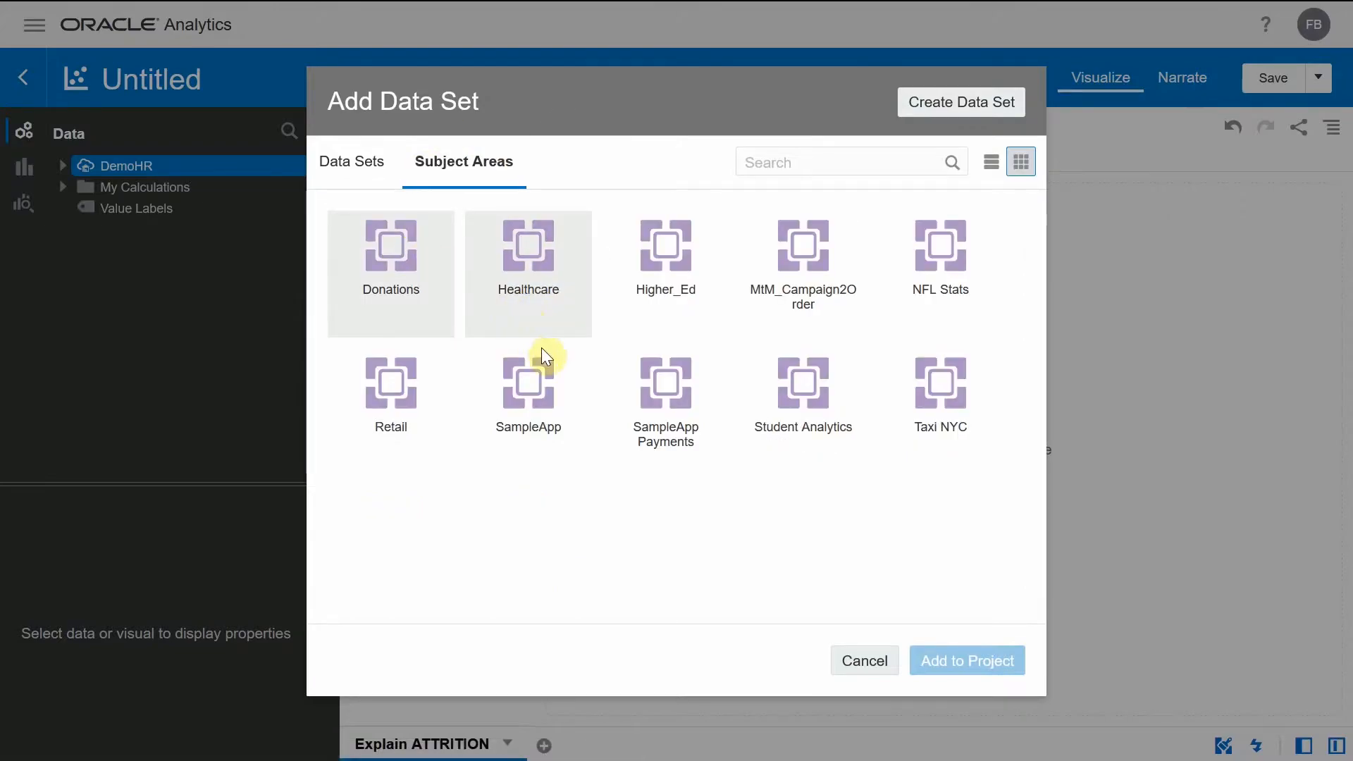
pyautogui.doubleClick(538, 383)
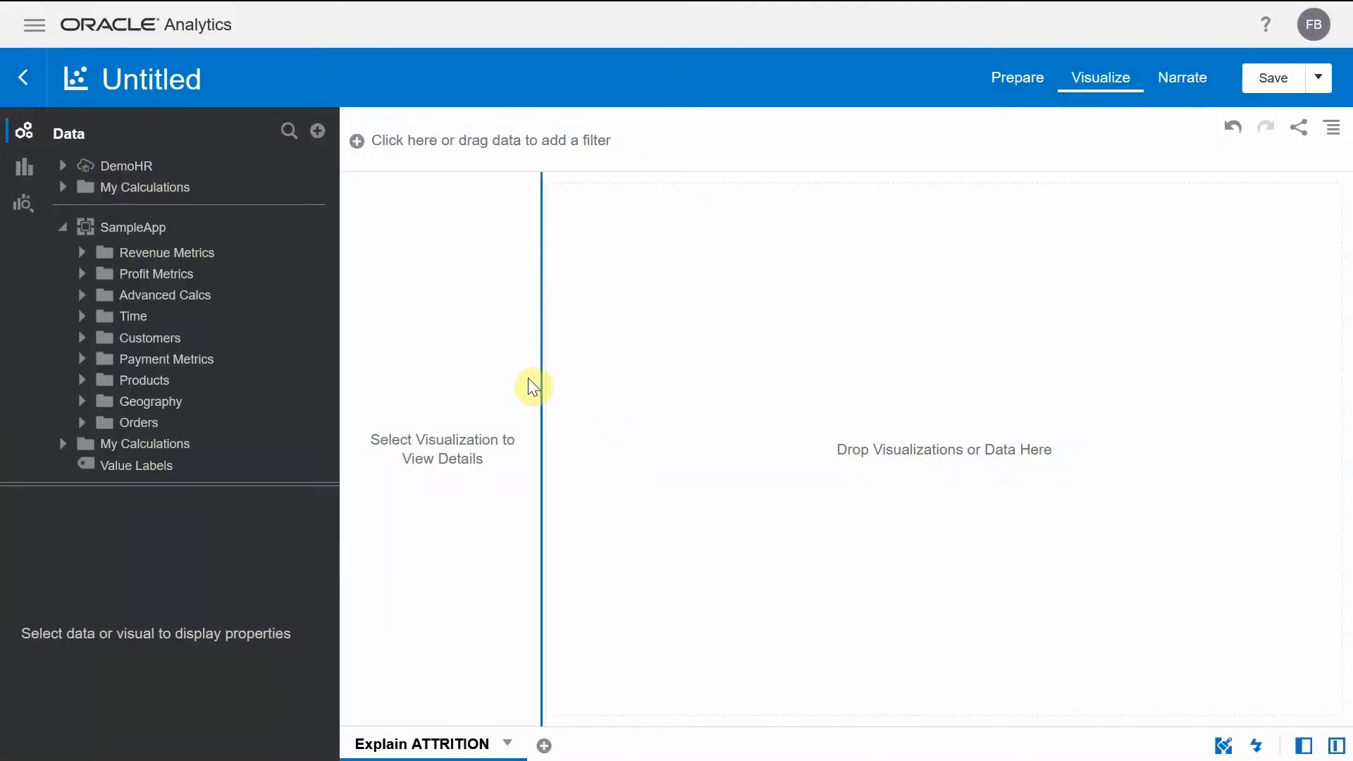
# - Create a visualization of Profit Value from Profit Metrics by Month from Time on the empty canvas
pyautogui.click(82, 276)
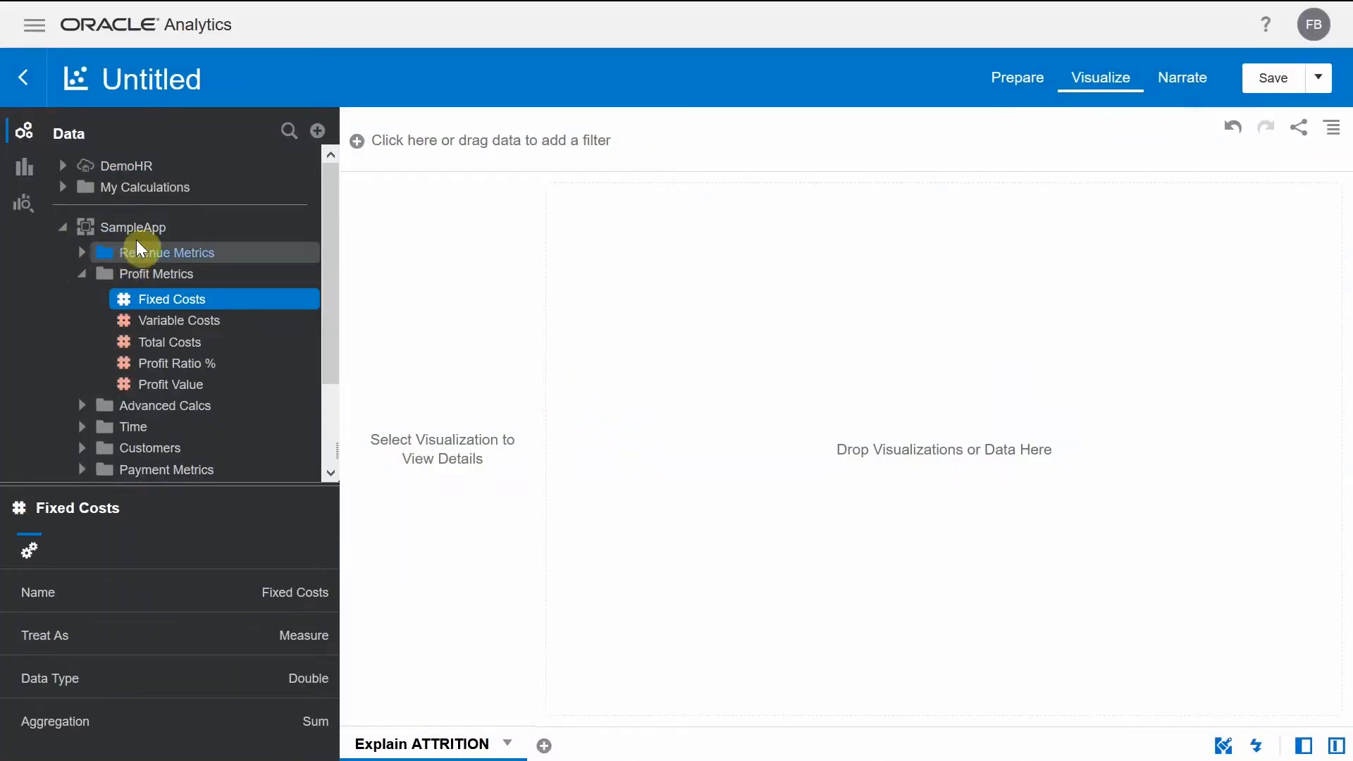
pyautogui.scroll(-2, 126, 241)
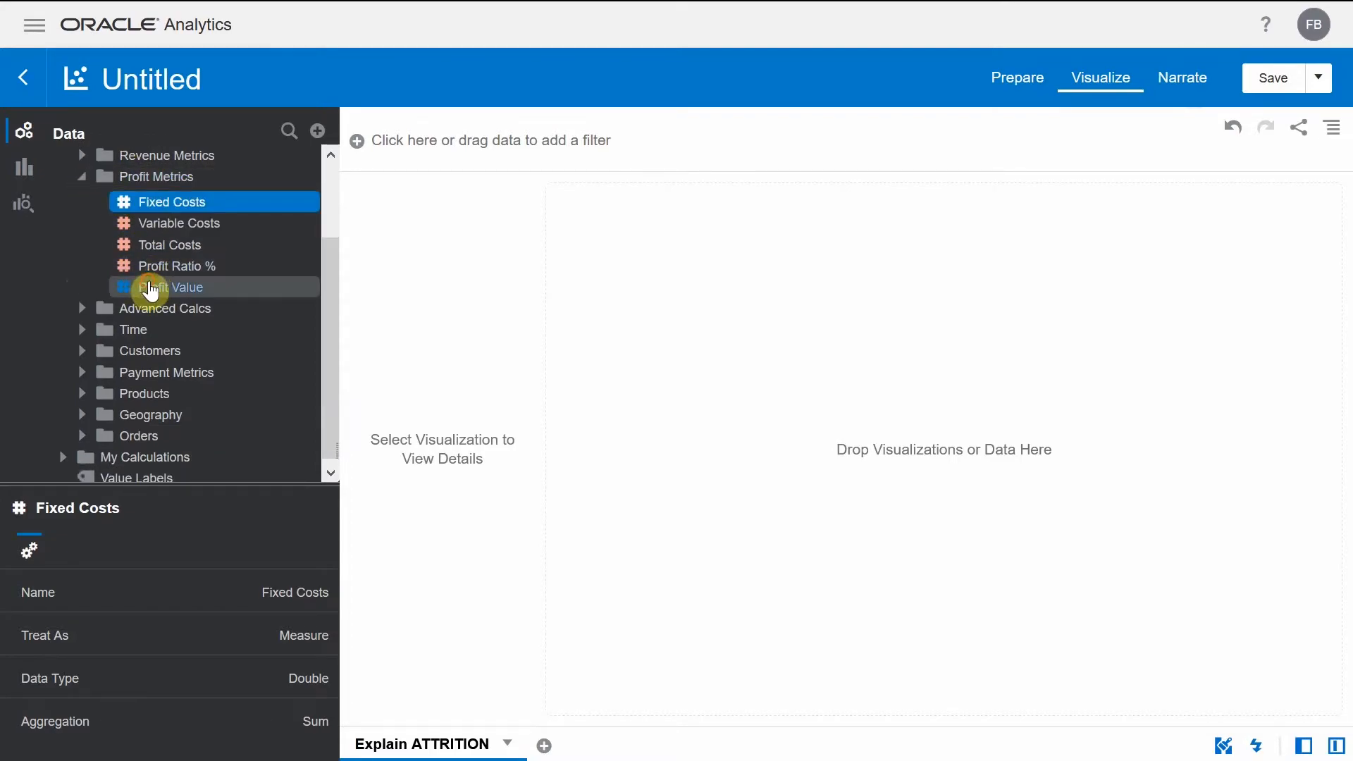
pyautogui.click(151, 287)
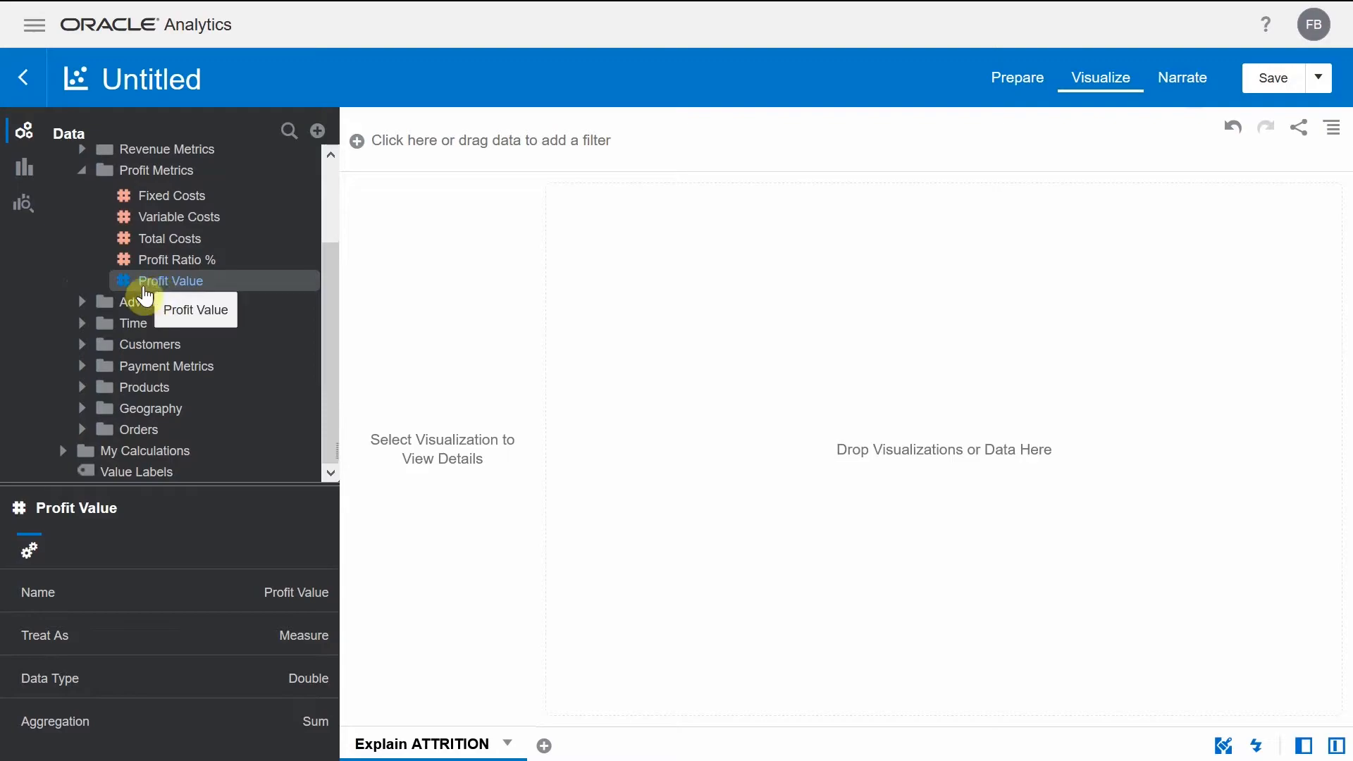
pyautogui.click(81, 324)
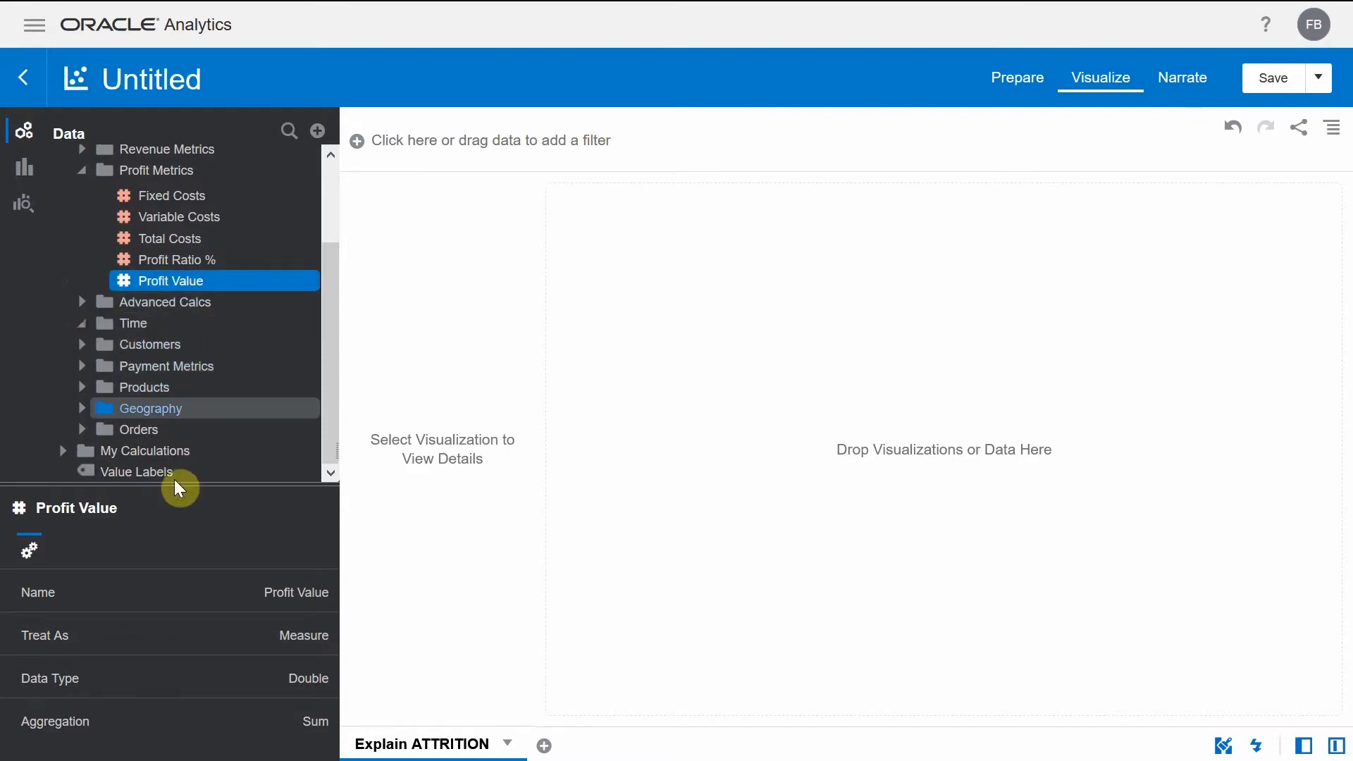
pyautogui.scroll(-3, 188, 422)
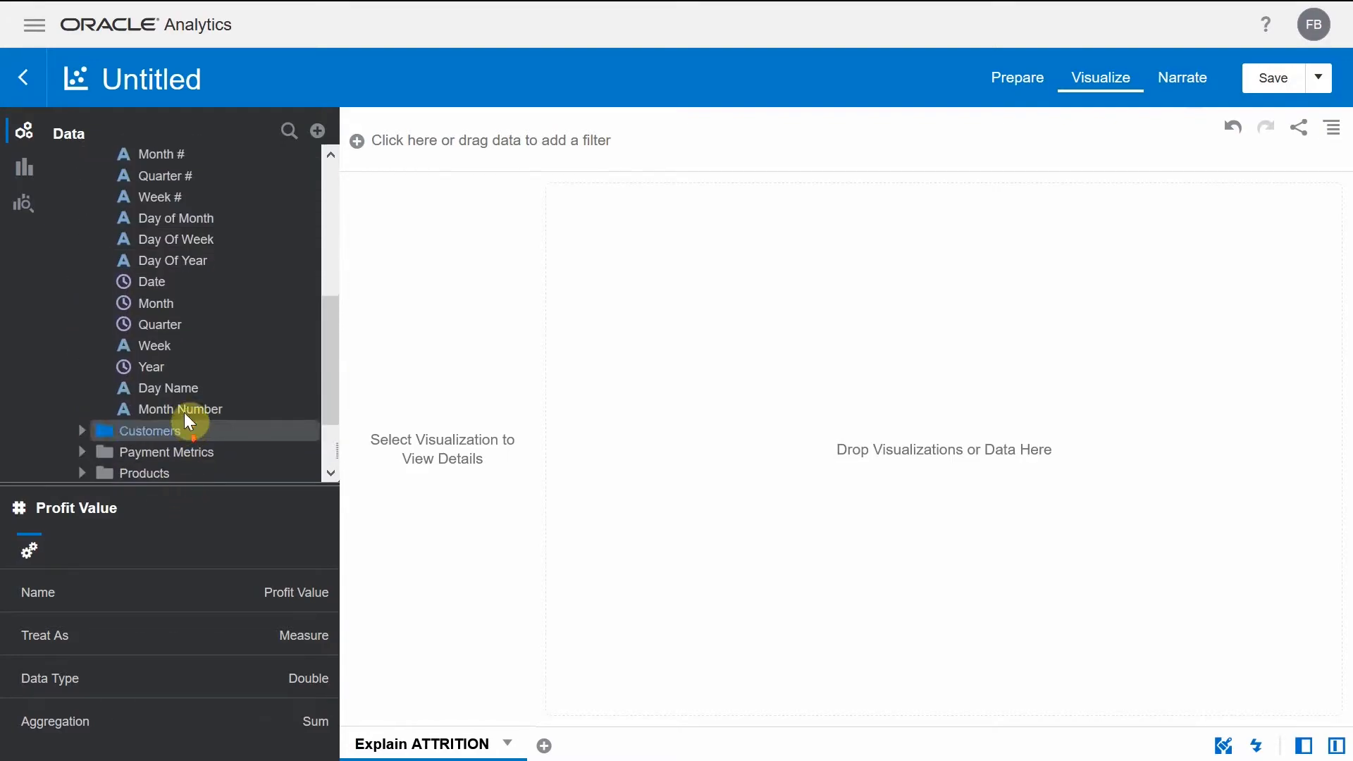
pyautogui.click(174, 310)
pyautogui.scroll(5, 226, 341)
pyautogui.scroll(-3, 193, 332)
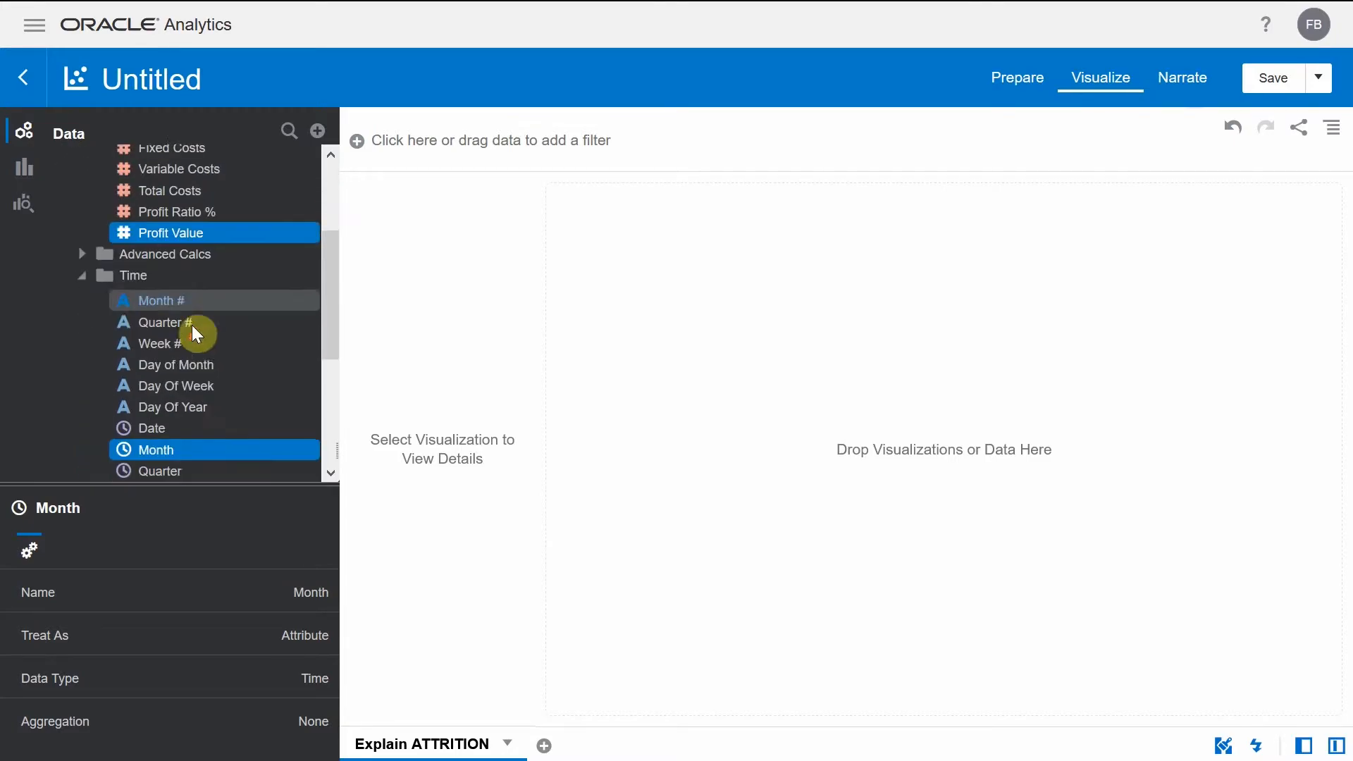
pyautogui.moveTo(190, 189); pyautogui.dragTo(703, 310)
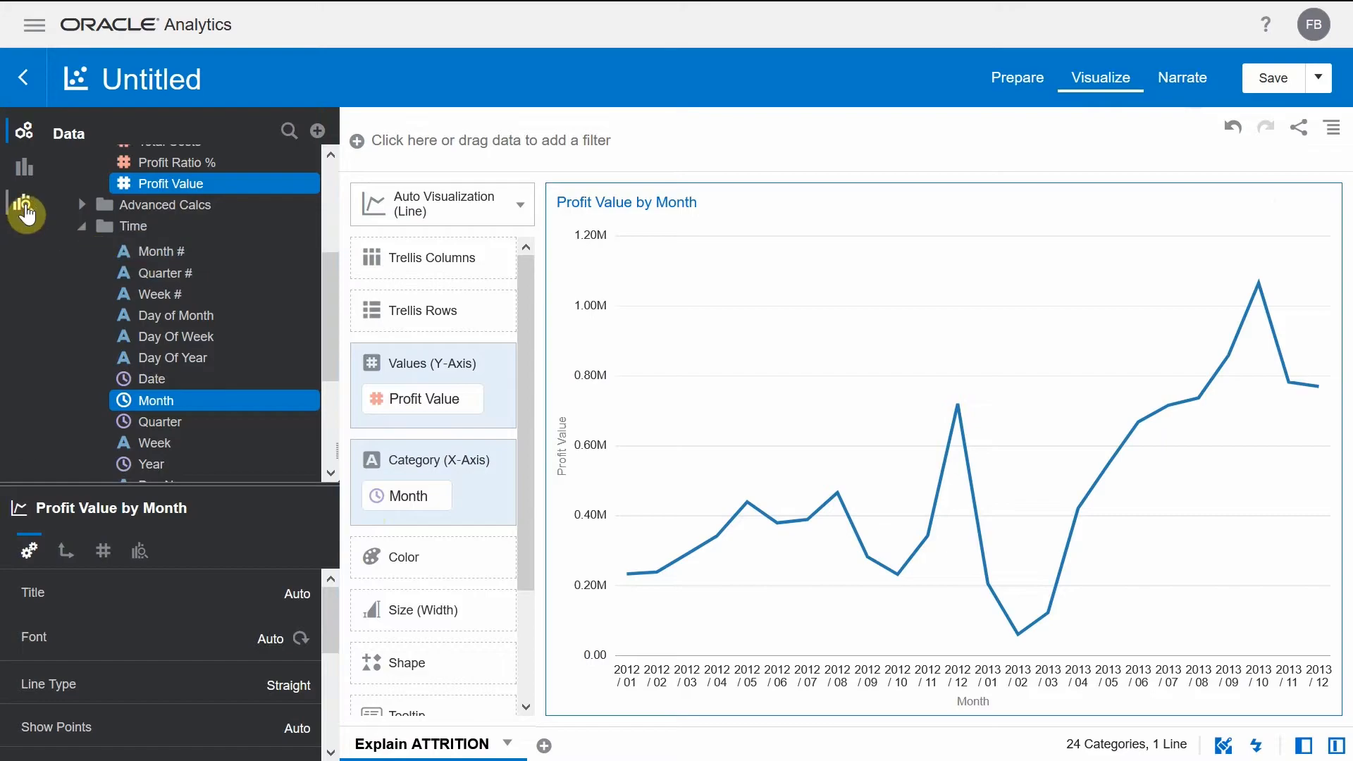
# - Overlay a Forecast and a Trend Line on the Profit Value by Month chart
pyautogui.click(23, 204)
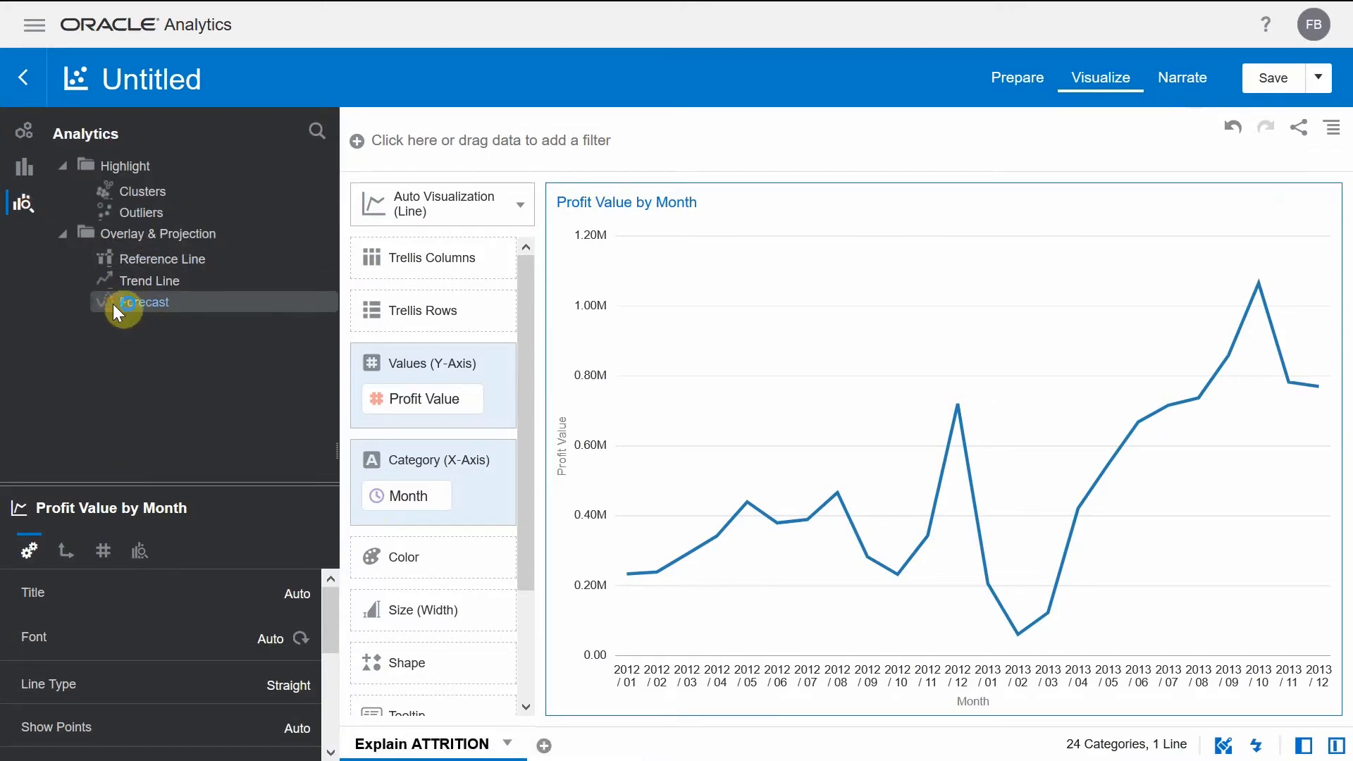
pyautogui.click(121, 306)
pyautogui.moveTo(146, 304); pyautogui.dragTo(1309, 379)
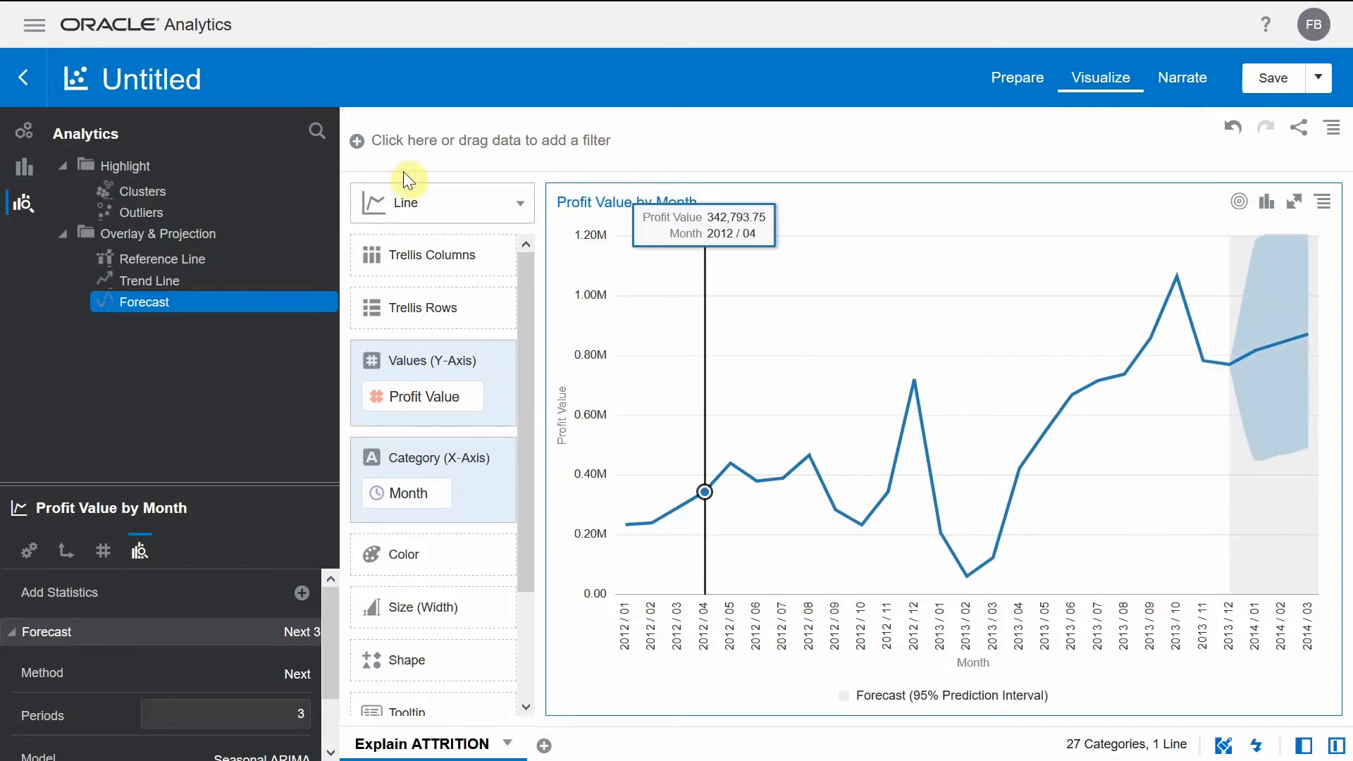
pyautogui.click(153, 267)
pyautogui.moveTo(165, 281); pyautogui.dragTo(831, 454)
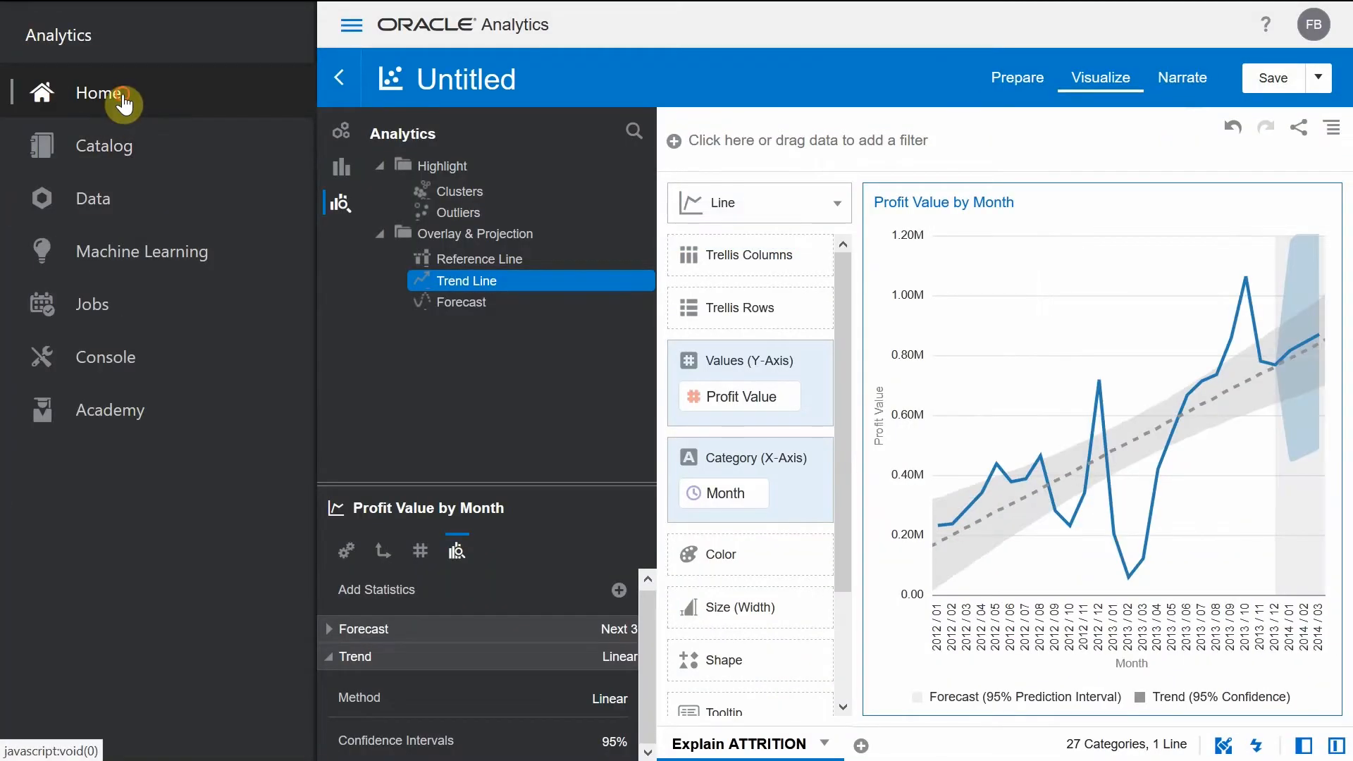
# - Return to Home without saving the project and create a data flow that uses the DemoHR data set
pyautogui.click(130, 100)
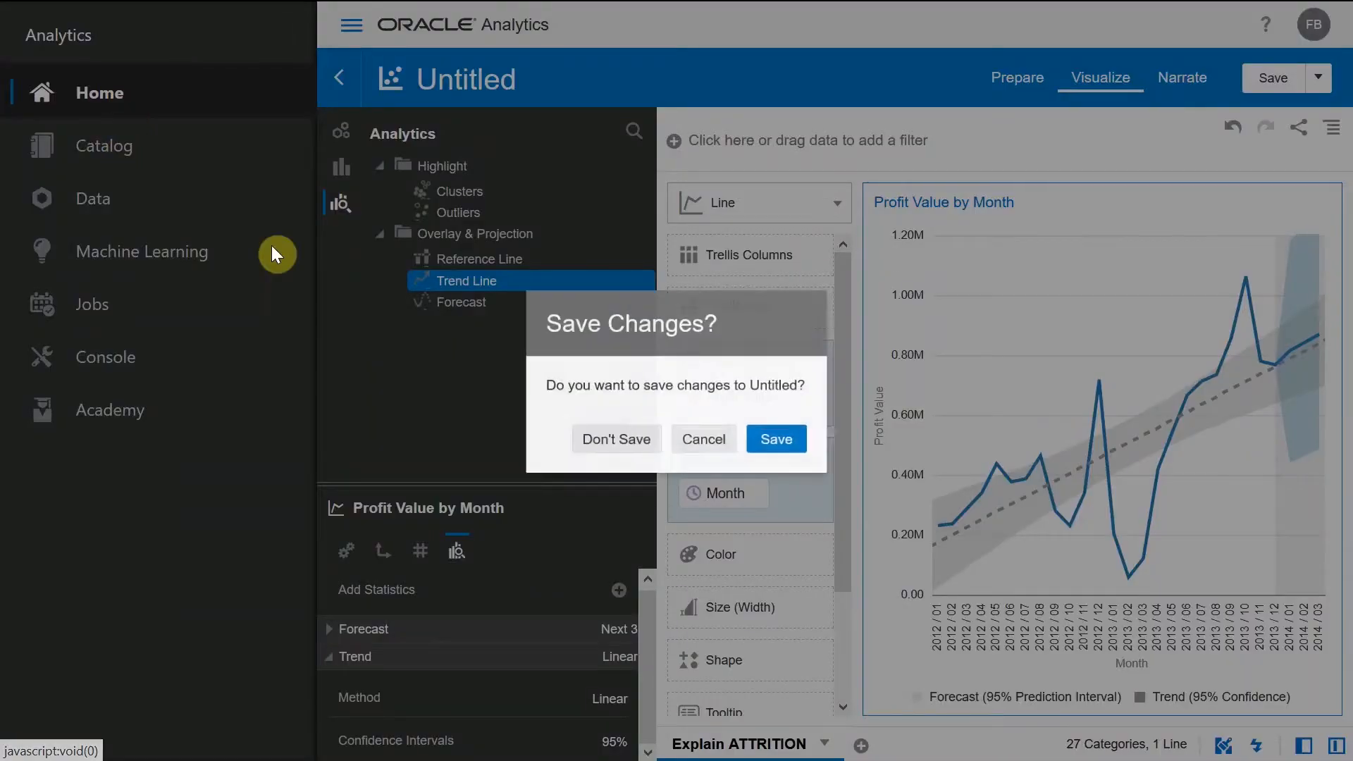
pyautogui.click(579, 441)
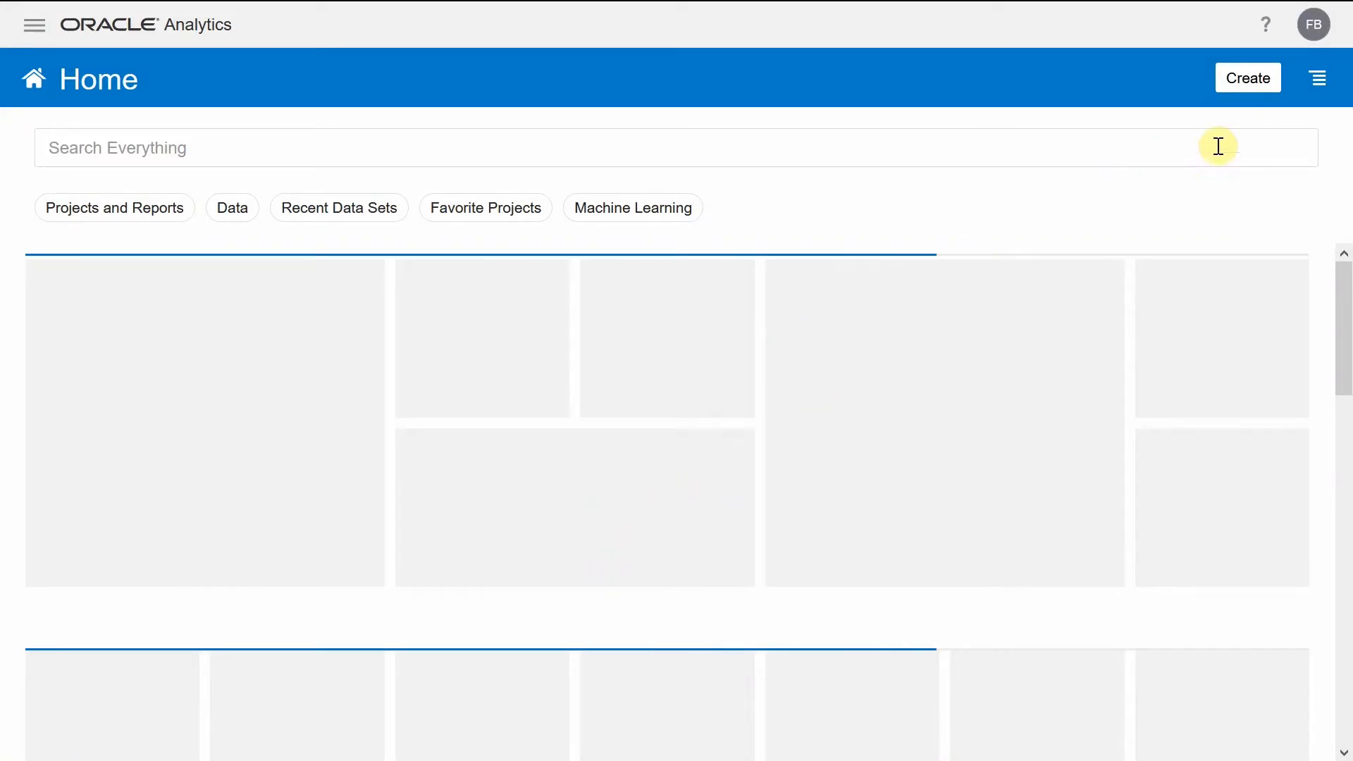
pyautogui.click(1244, 83)
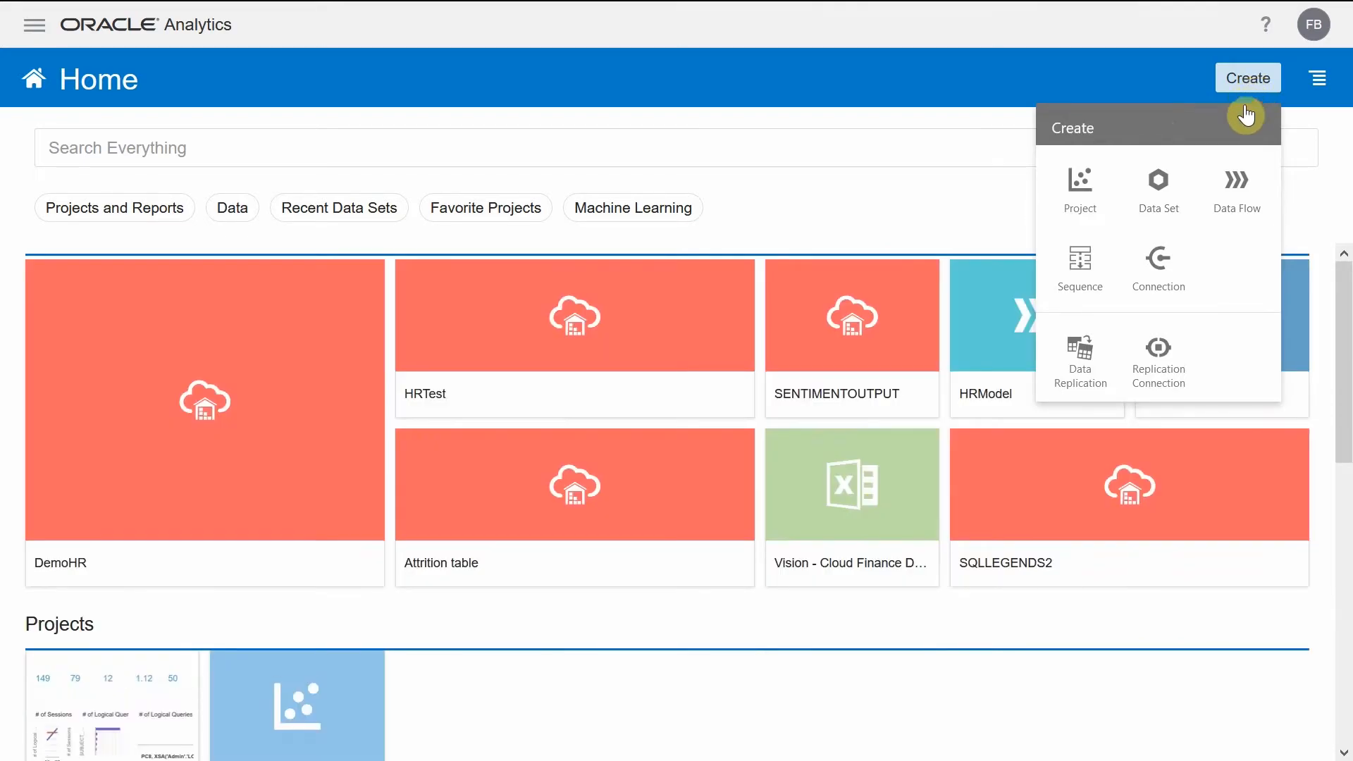
pyautogui.click(1228, 182)
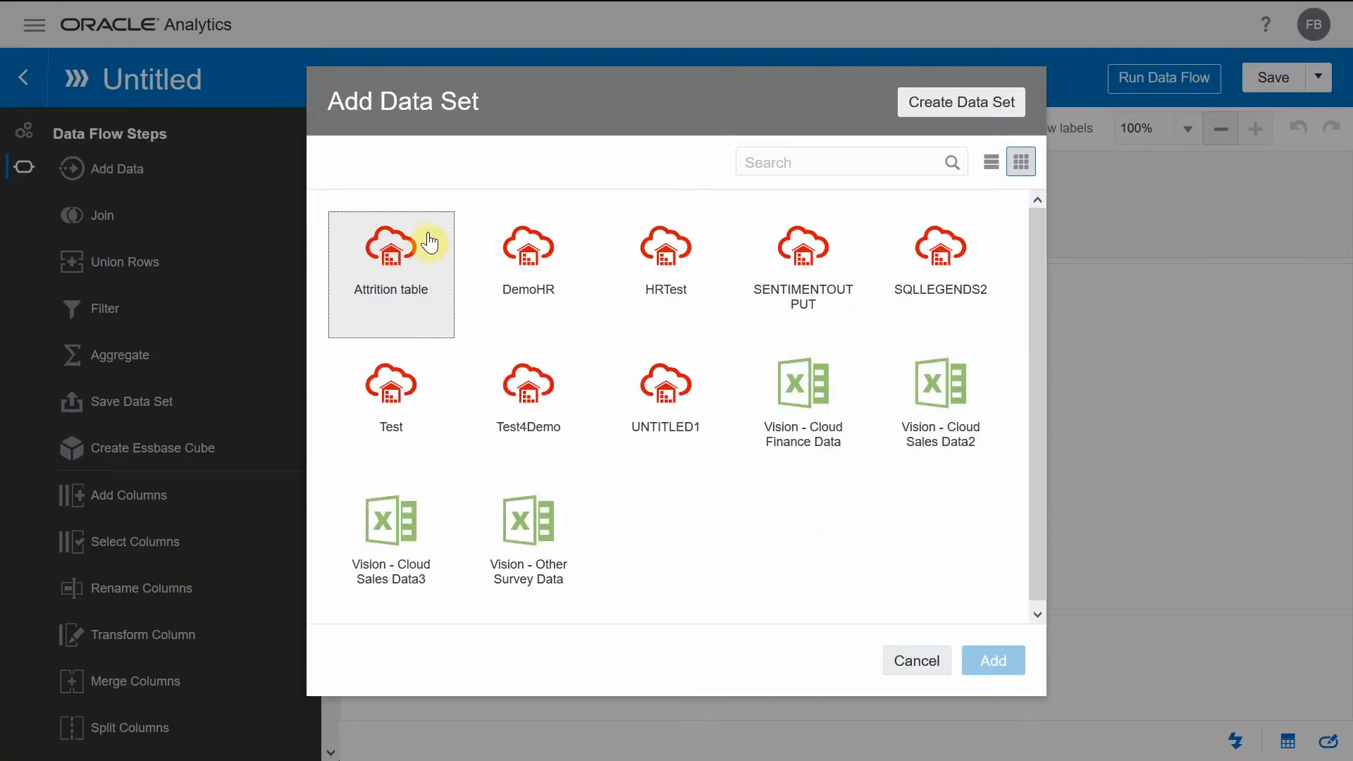
pyautogui.click(498, 259)
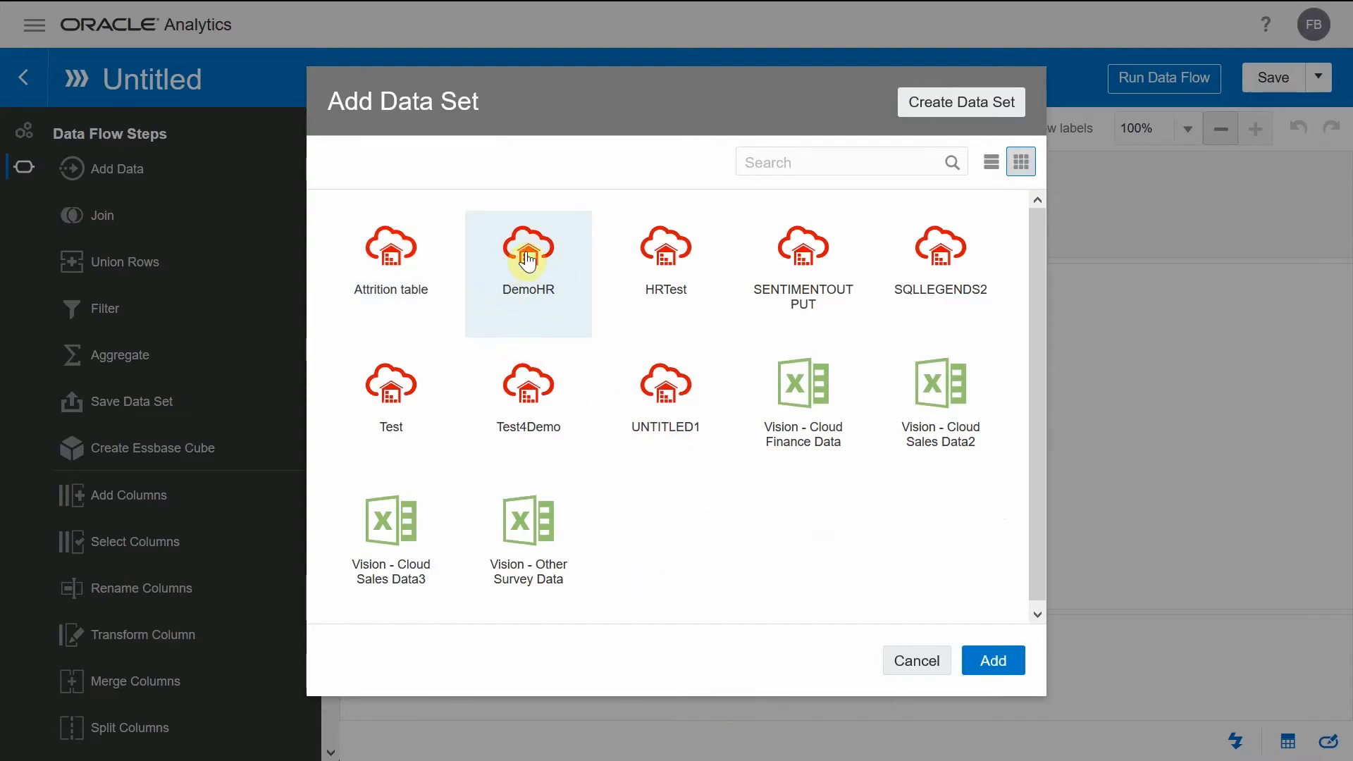
pyautogui.doubleClick(528, 260)
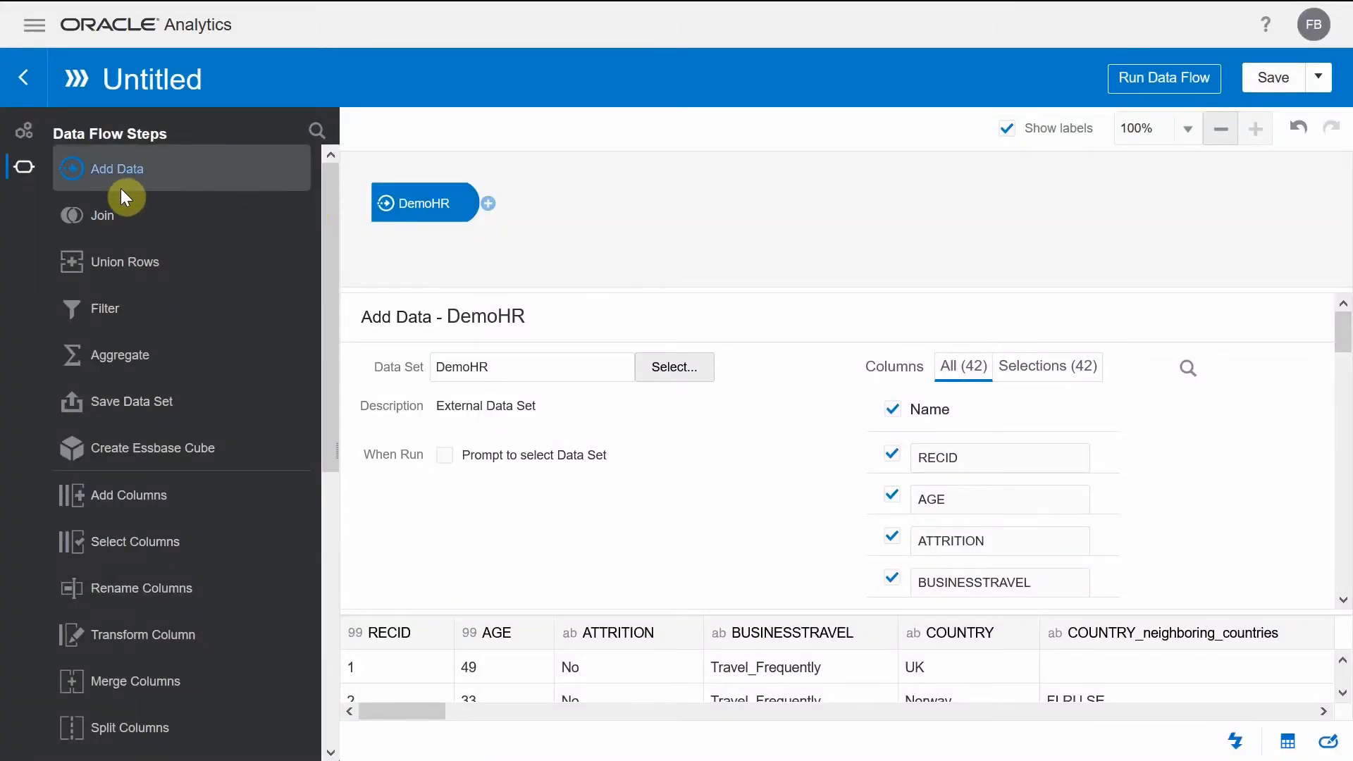
# - Review the available data flow steps and examine the DemoHR preview columns up to FEEDBACK
pyautogui.scroll(-4, 117, 231)
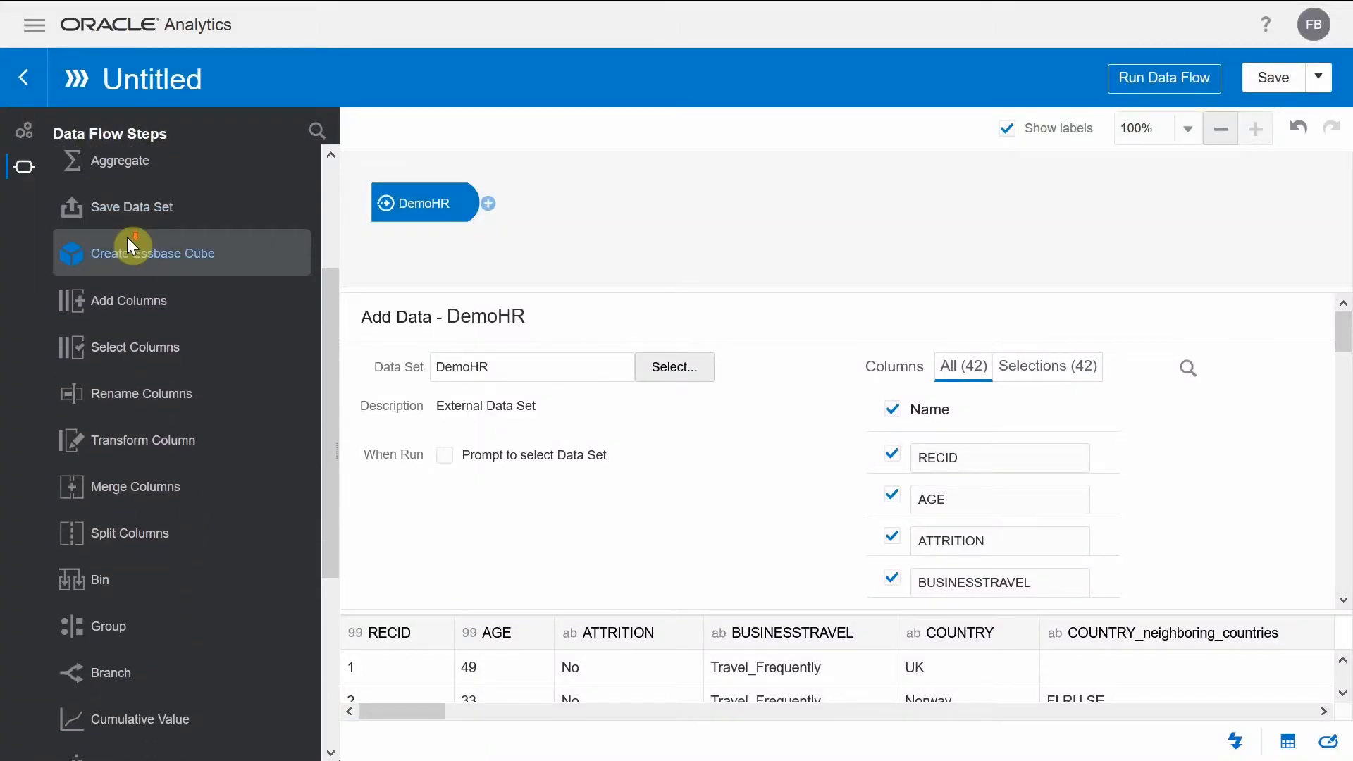
pyautogui.scroll(-5, 130, 243)
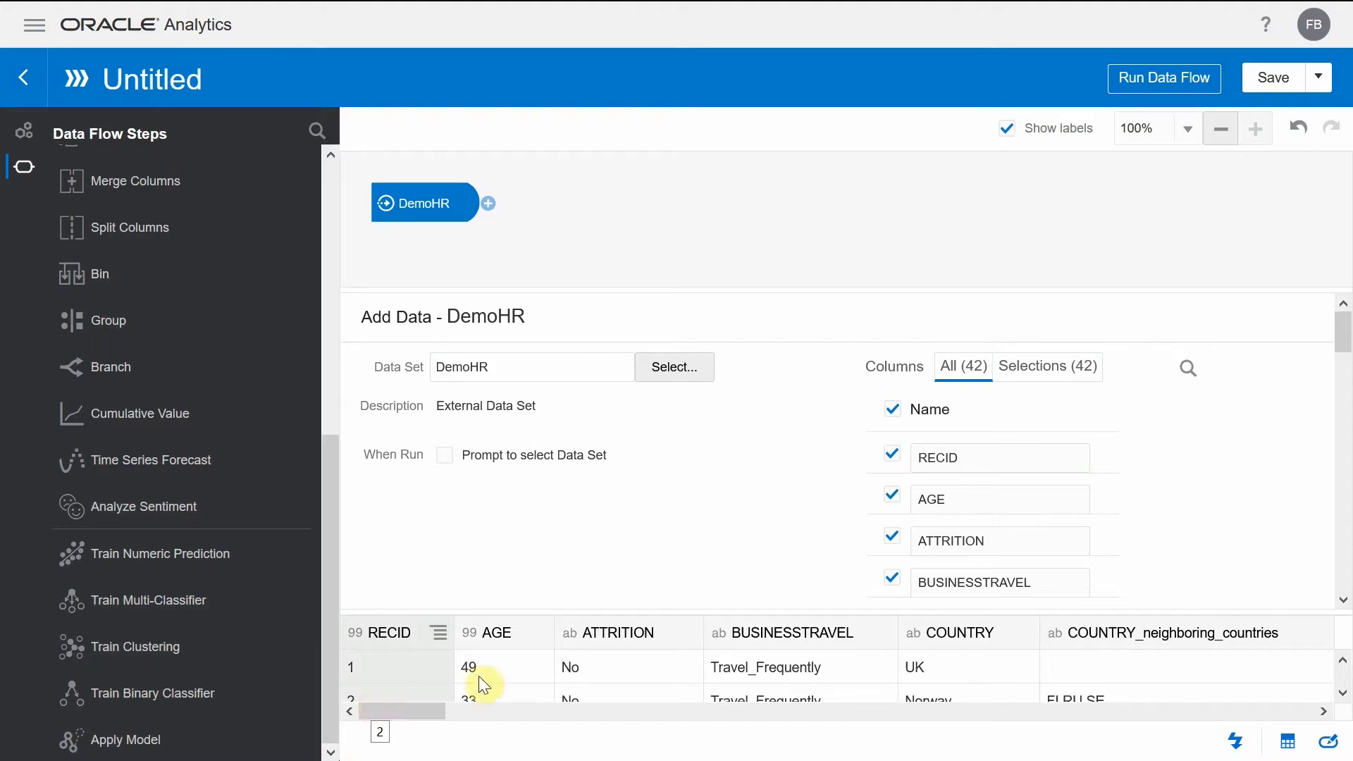
pyautogui.click(422, 713)
pyautogui.moveTo(422, 716); pyautogui.dragTo(493, 720)
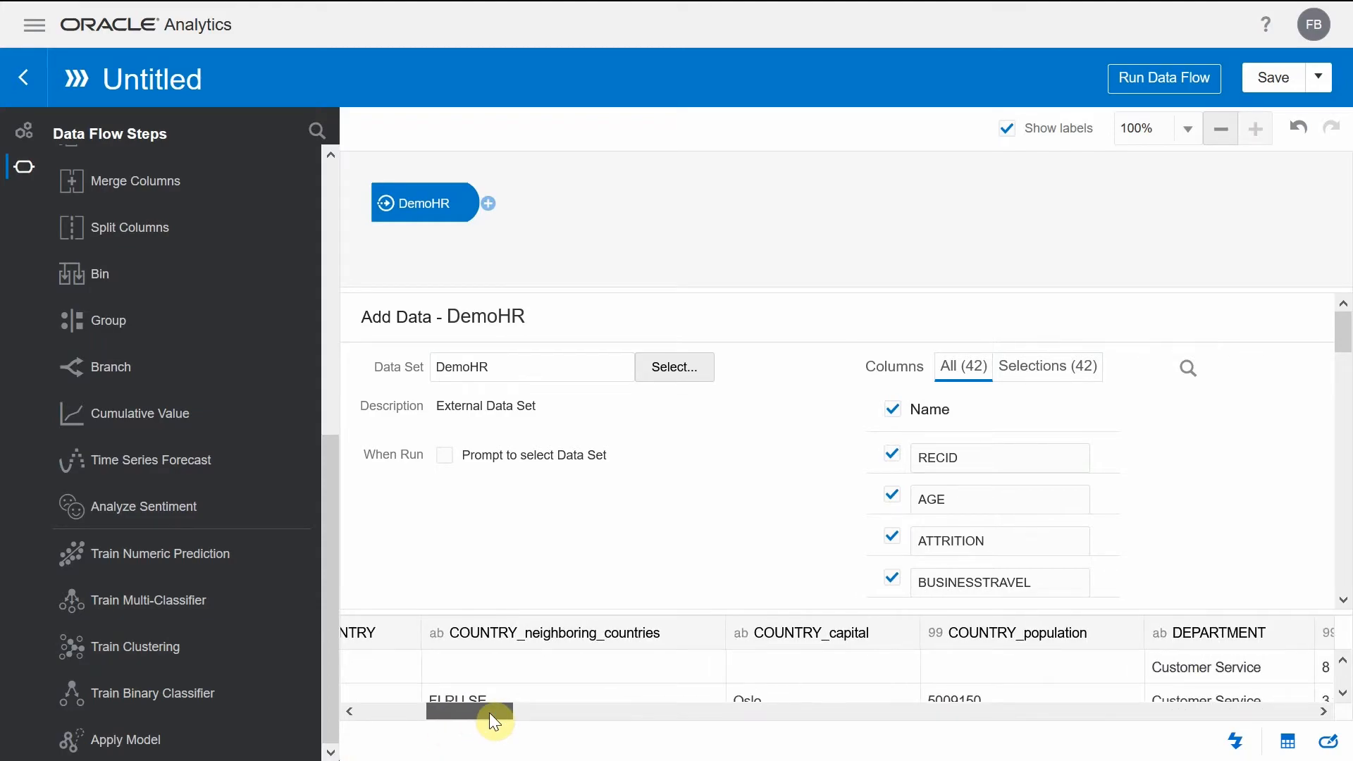
pyautogui.moveTo(489, 712); pyautogui.dragTo(496, 712)
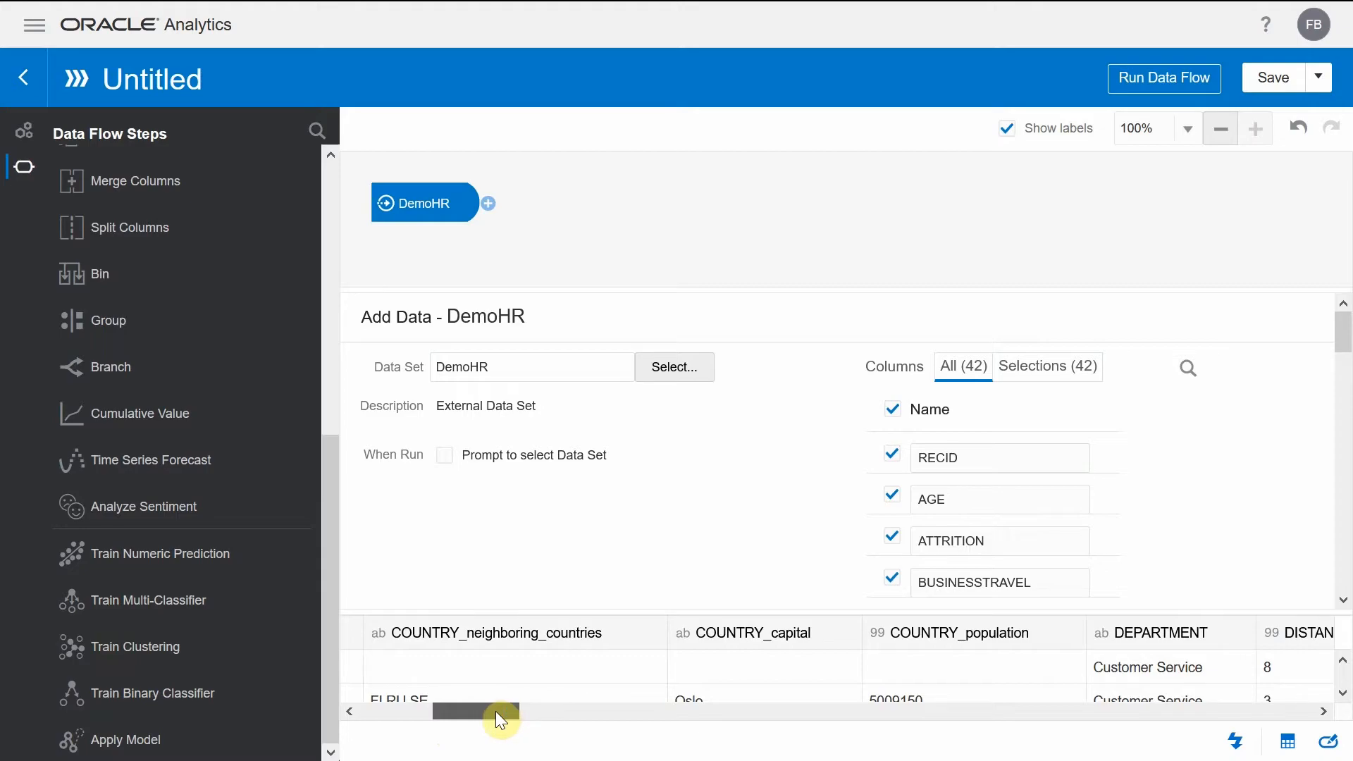
pyautogui.moveTo(496, 712); pyautogui.dragTo(695, 721)
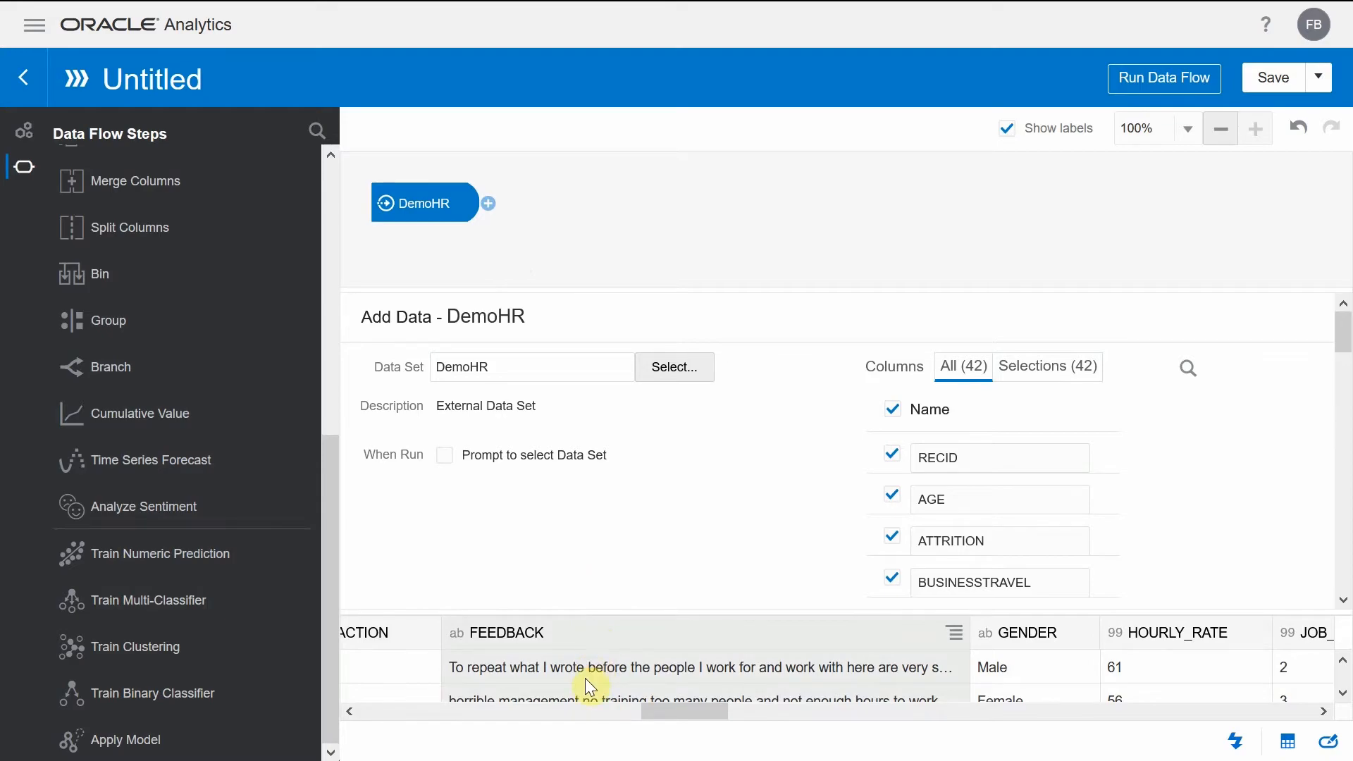
# - Look through the model scripts offered for a Train Numeric Prediction step and close the list without choosing one
pyautogui.click(488, 204)
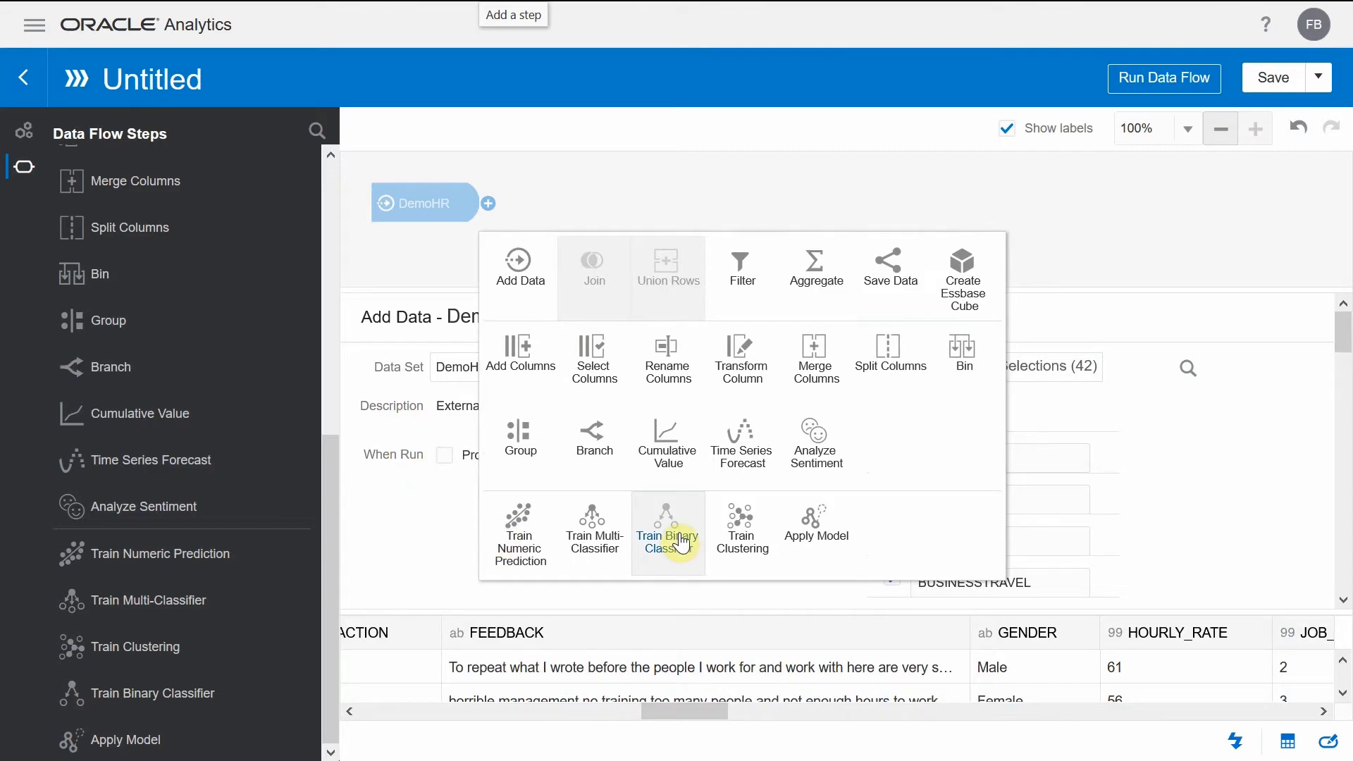
pyautogui.click(510, 529)
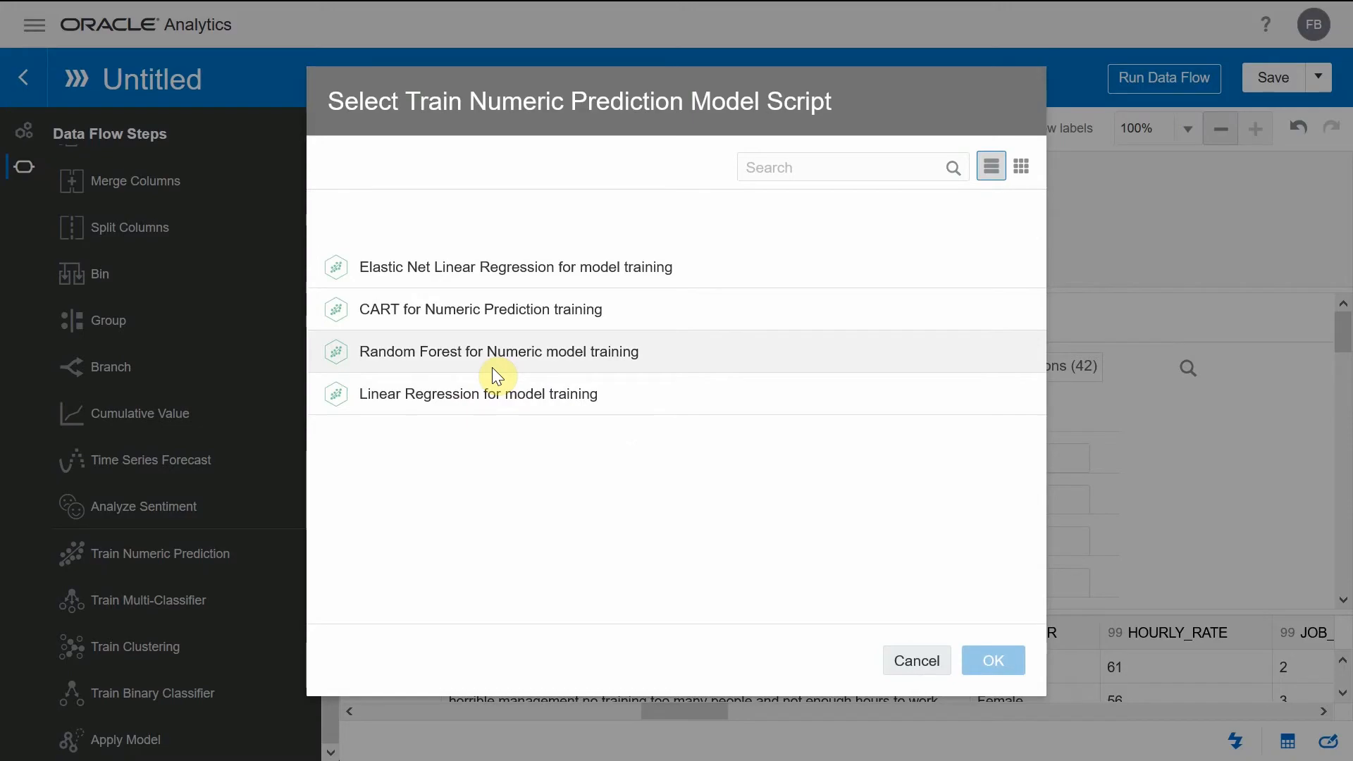
pyautogui.click(918, 660)
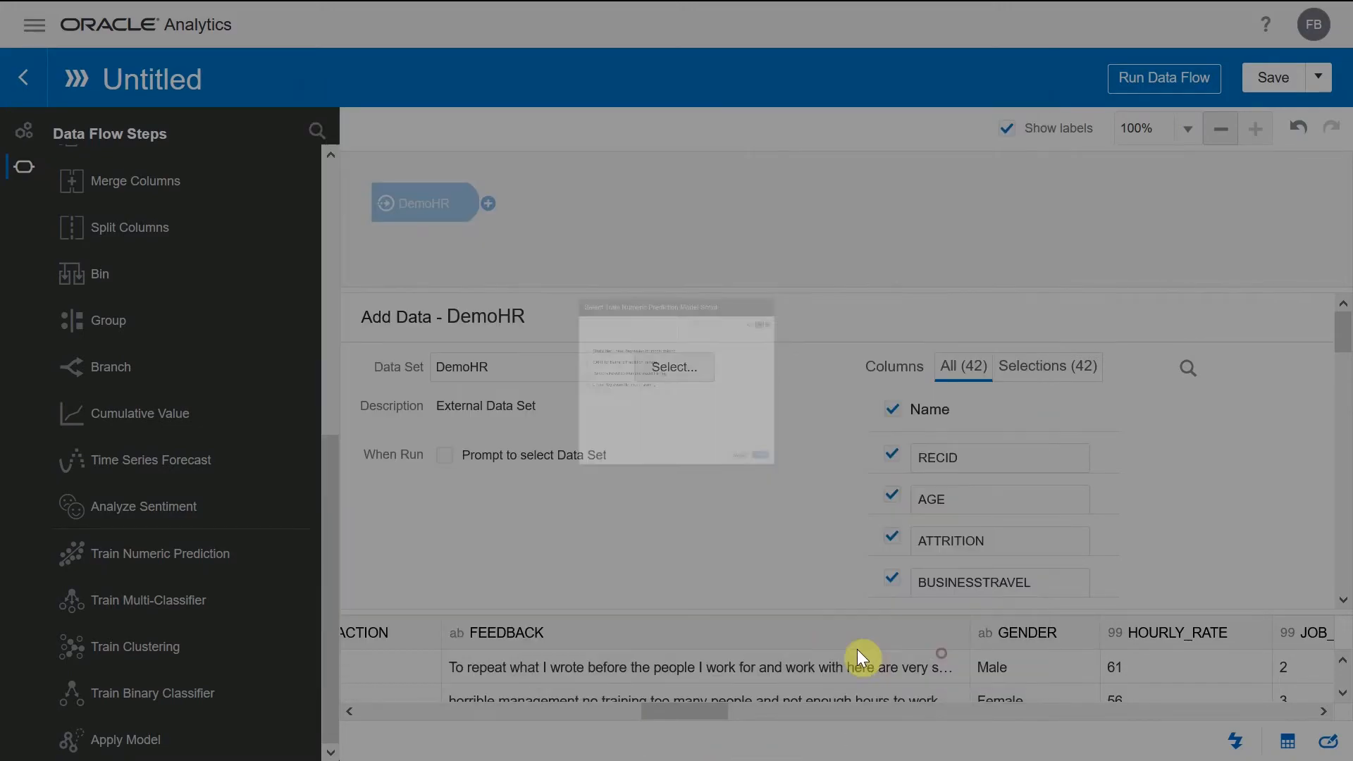
# - Add an Analyze Sentiment step after DemoHR with FEEDBACK as the text to analyze
pyautogui.click(487, 203)
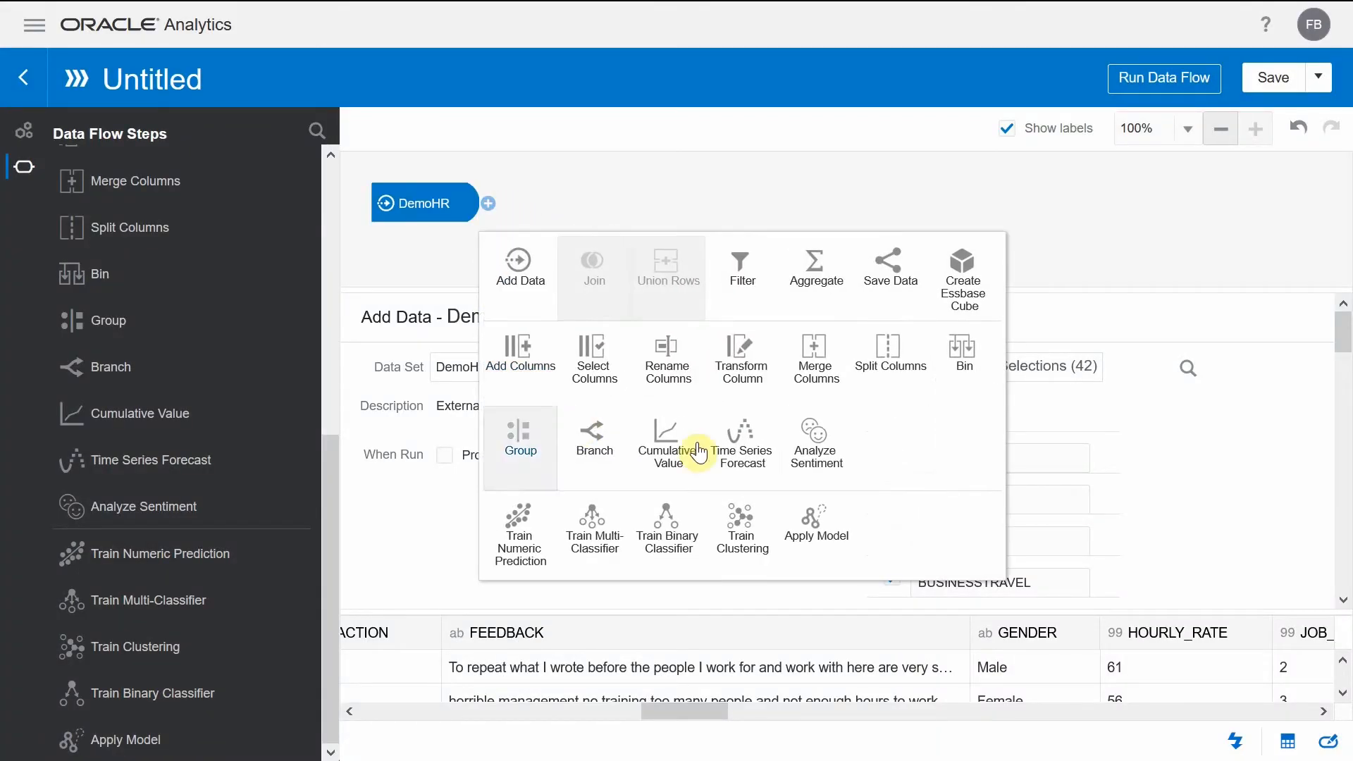
pyautogui.click(822, 453)
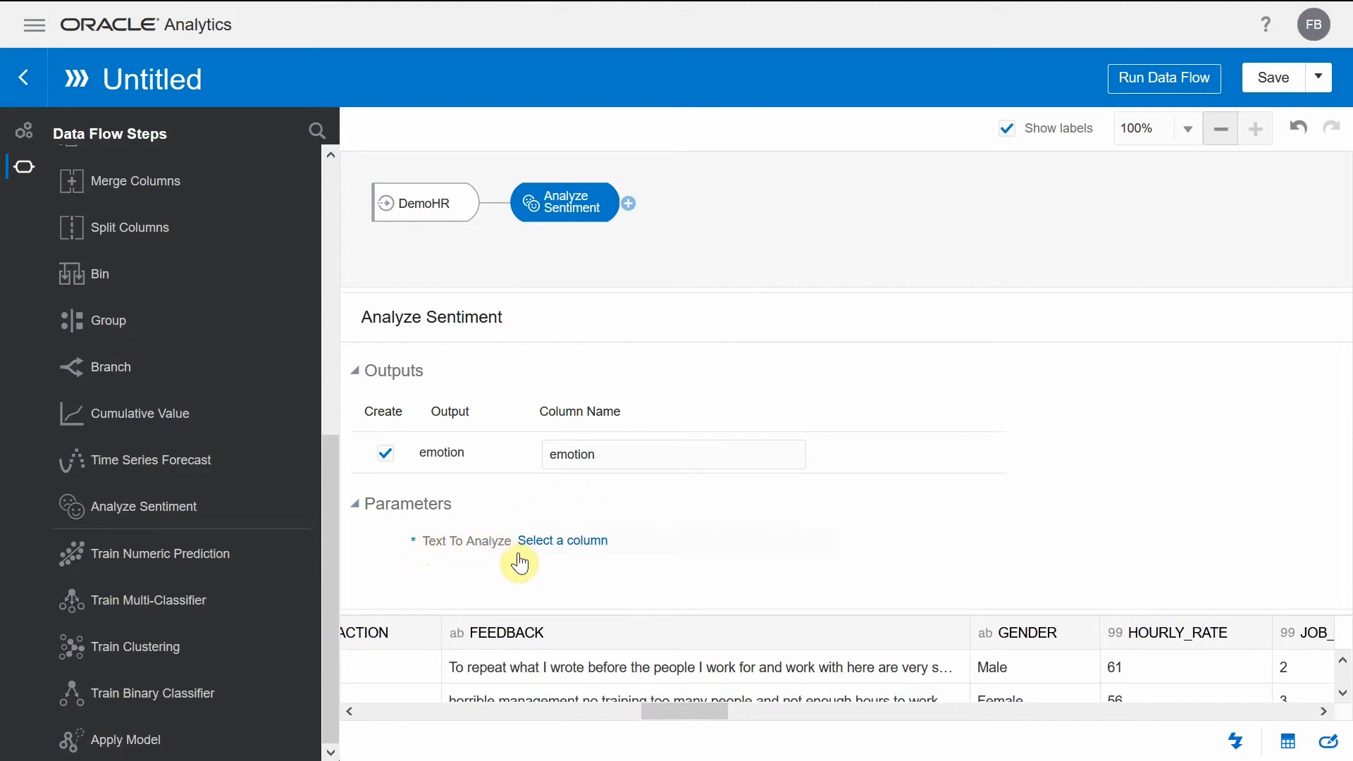
pyautogui.click(571, 544)
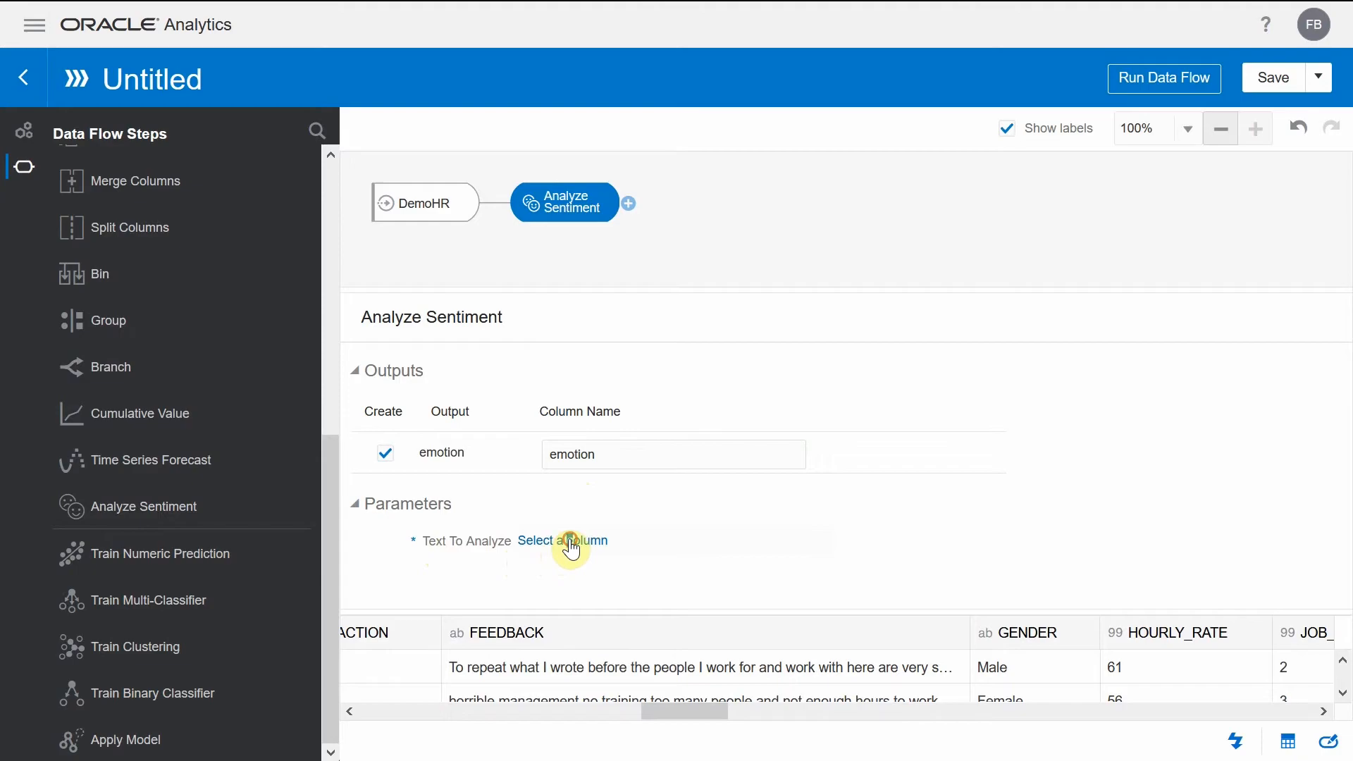
pyautogui.scroll(-3, 958, 437)
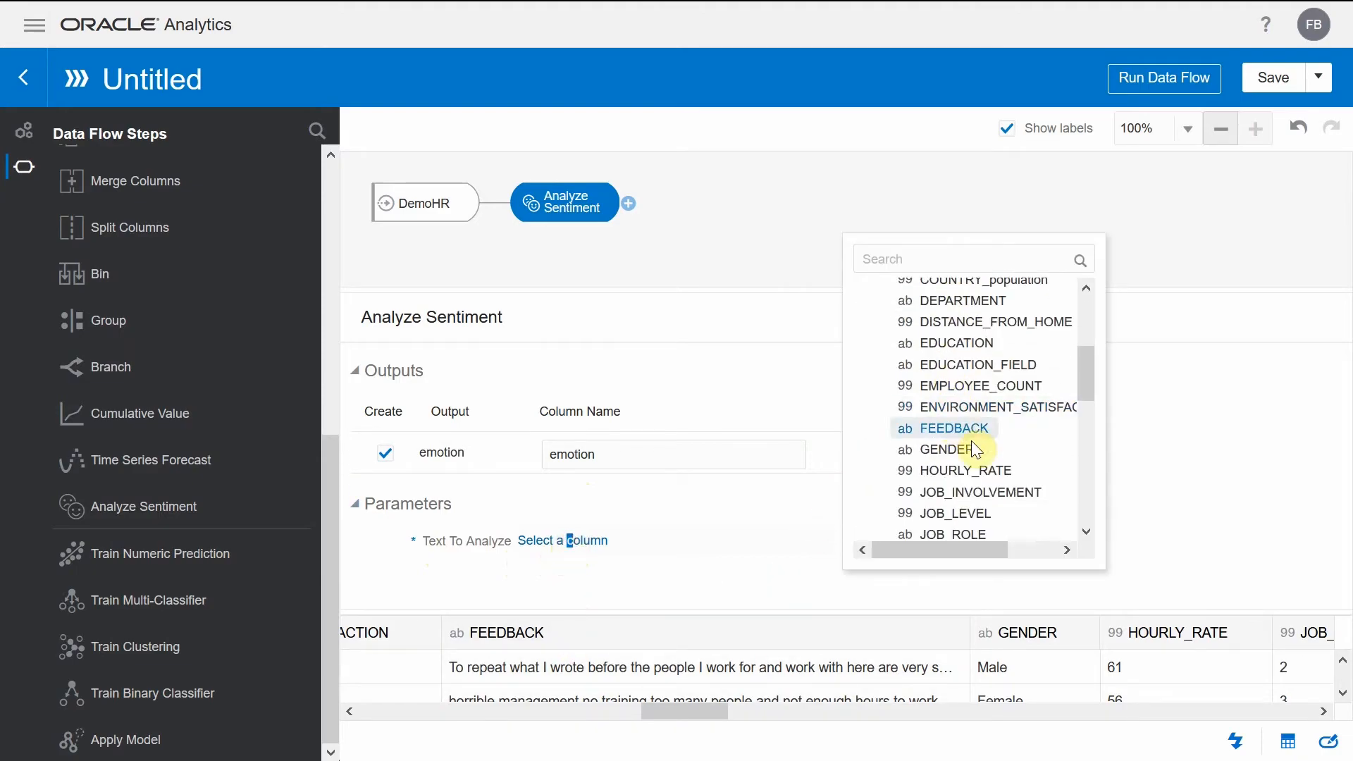
pyautogui.click(943, 429)
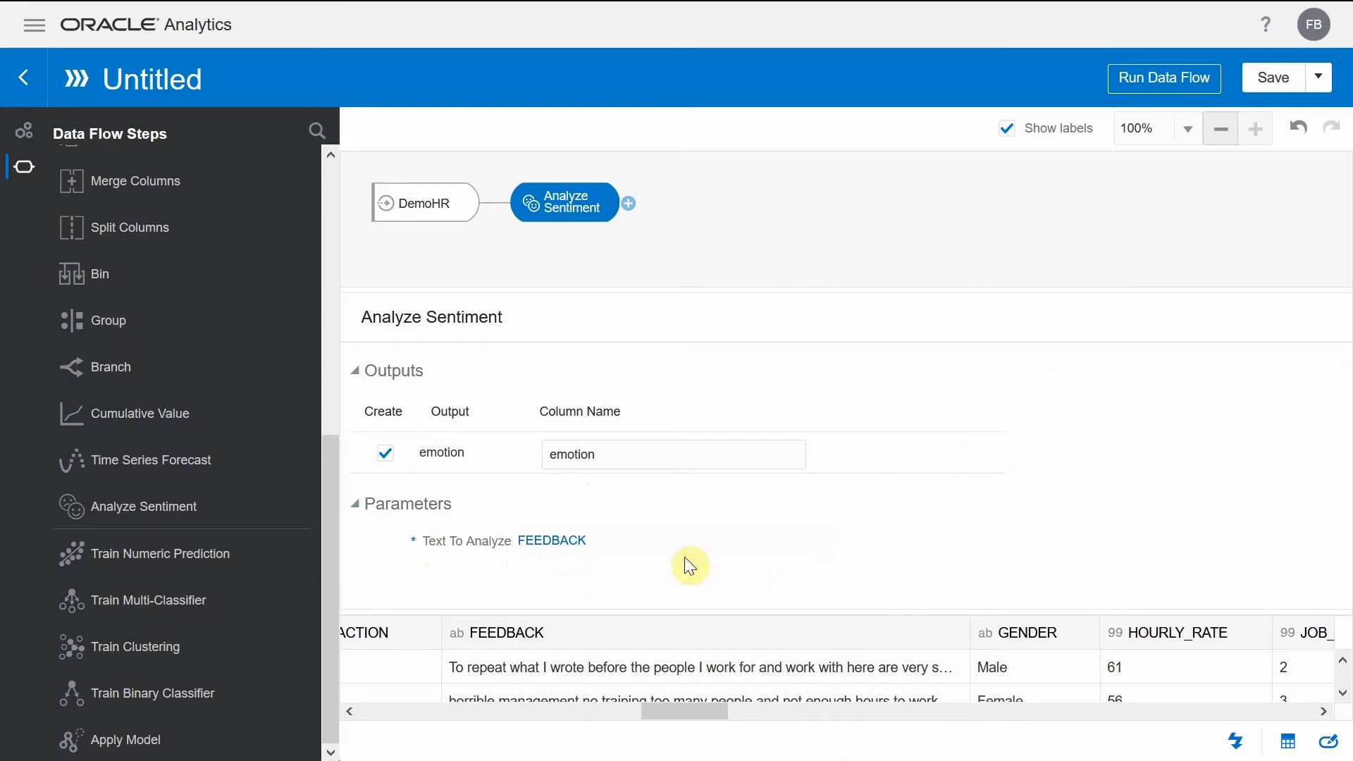
# - Add a Save Data step after Analyze Sentiment that saves to a Database Connection, and choose its connection
pyautogui.click(631, 204)
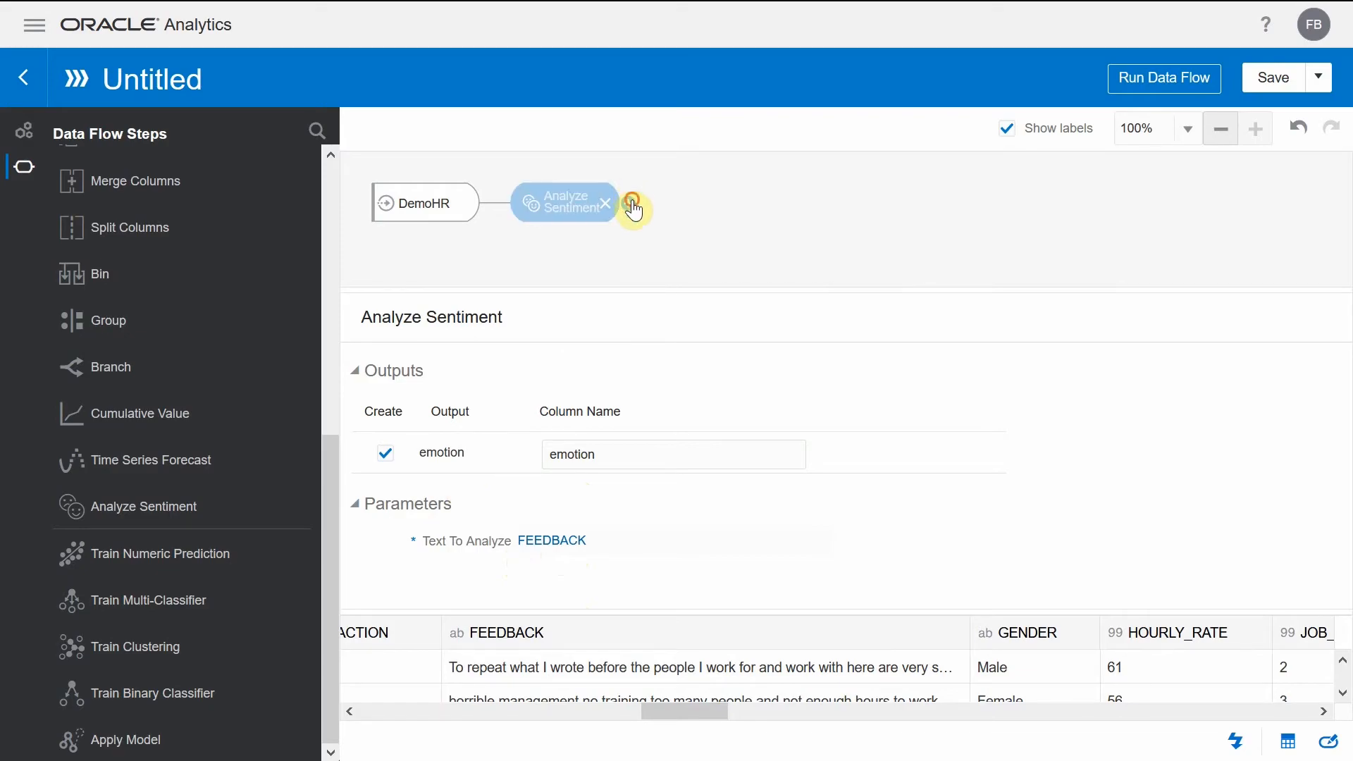
pyautogui.click(1029, 275)
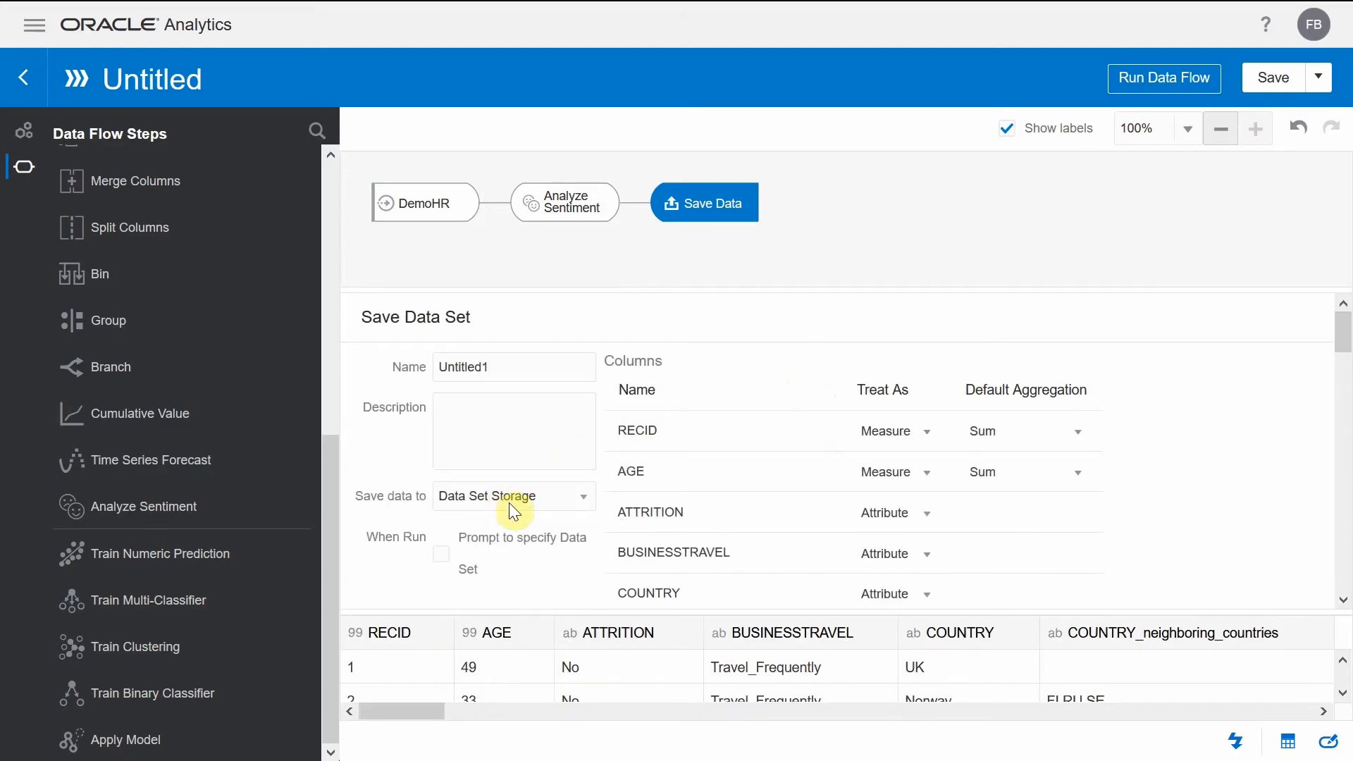
pyautogui.click(549, 497)
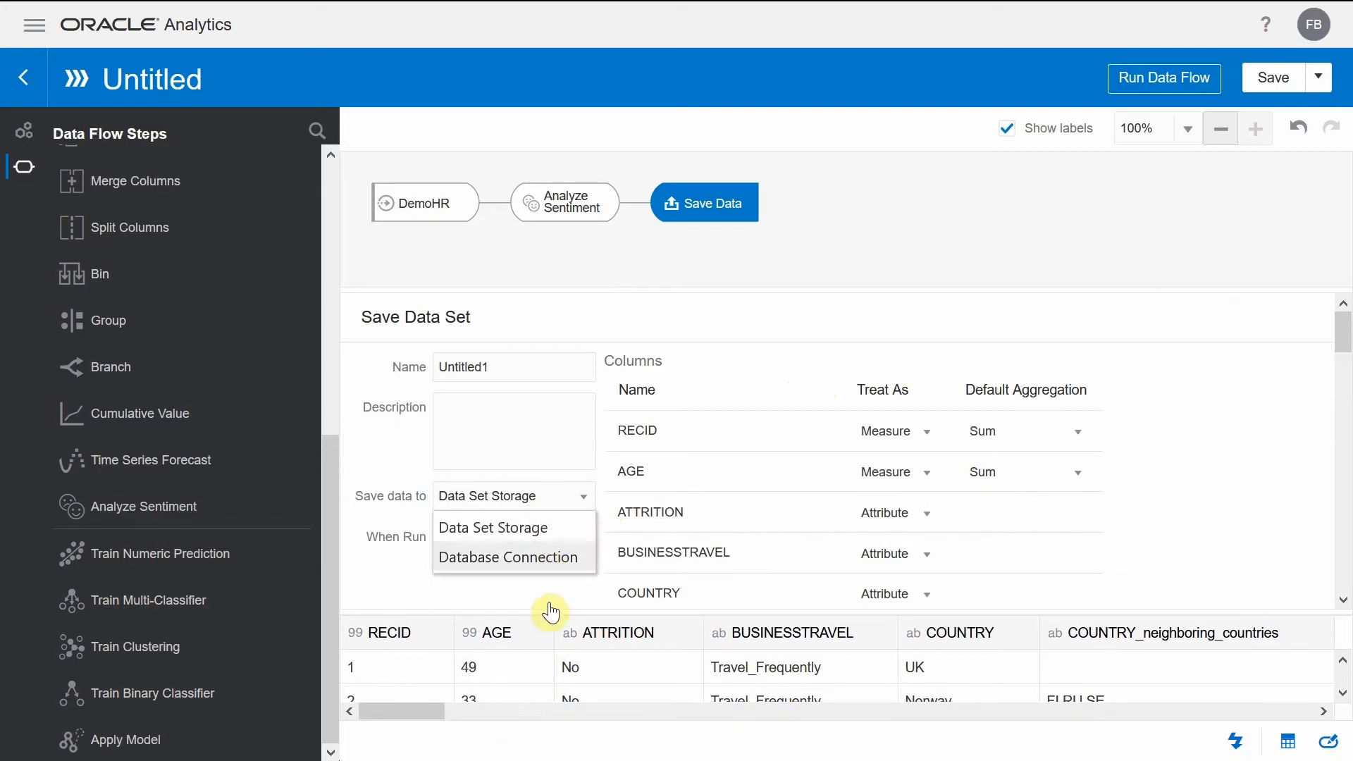
pyautogui.click(560, 563)
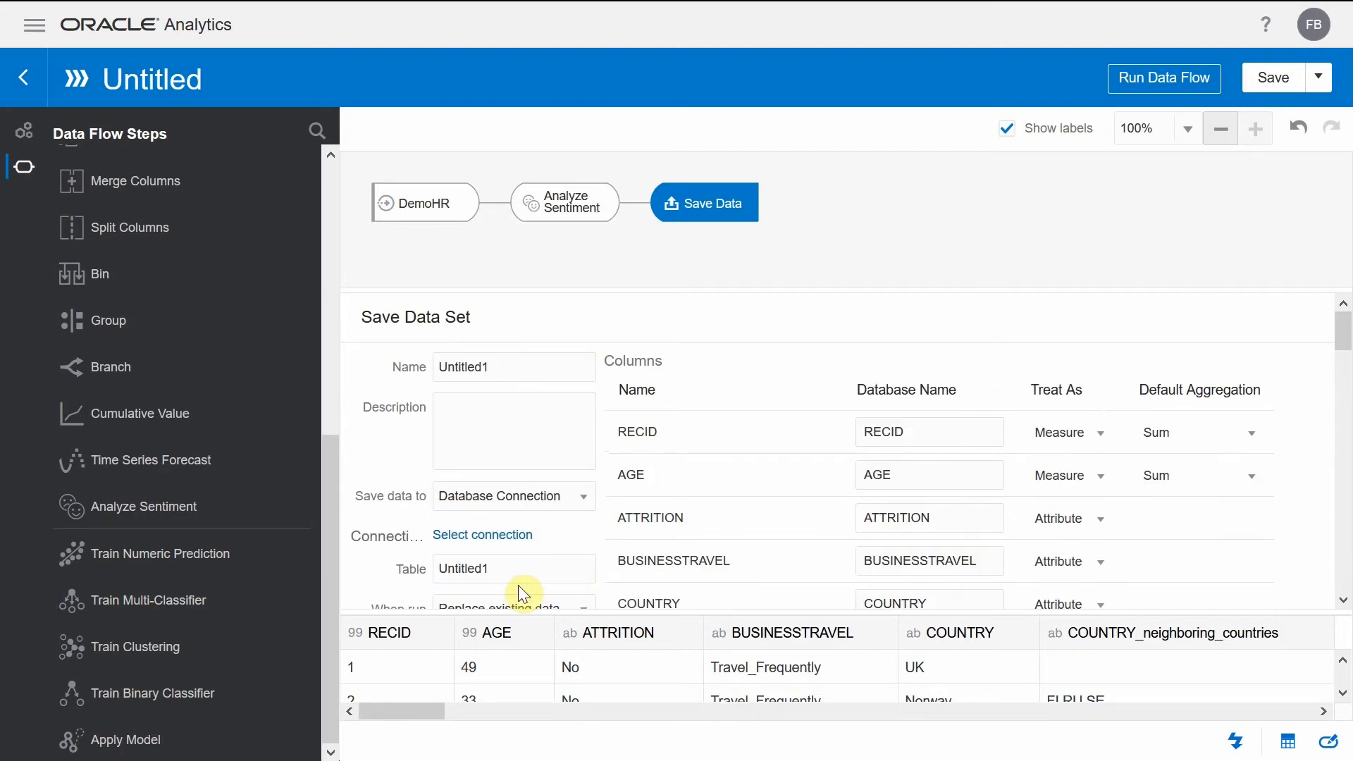
pyautogui.click(520, 542)
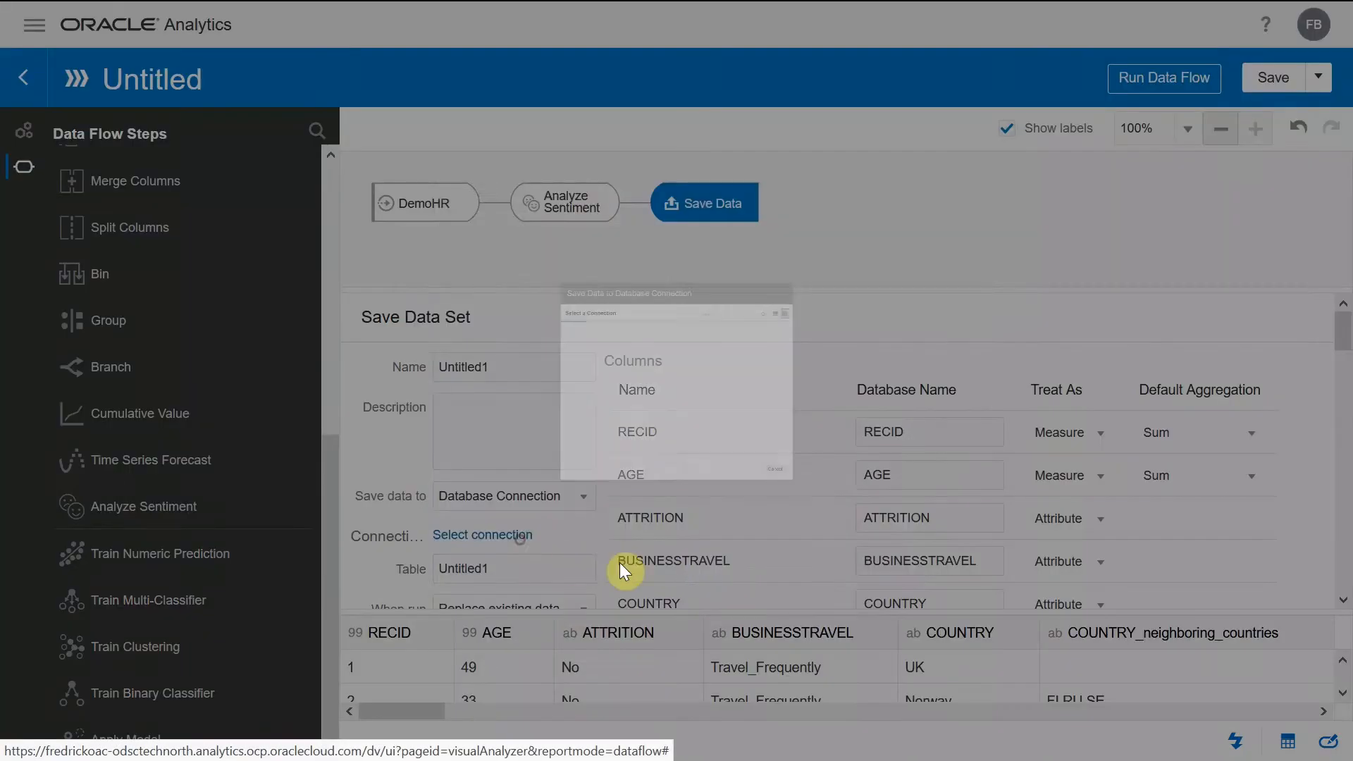
pyautogui.click(414, 245)
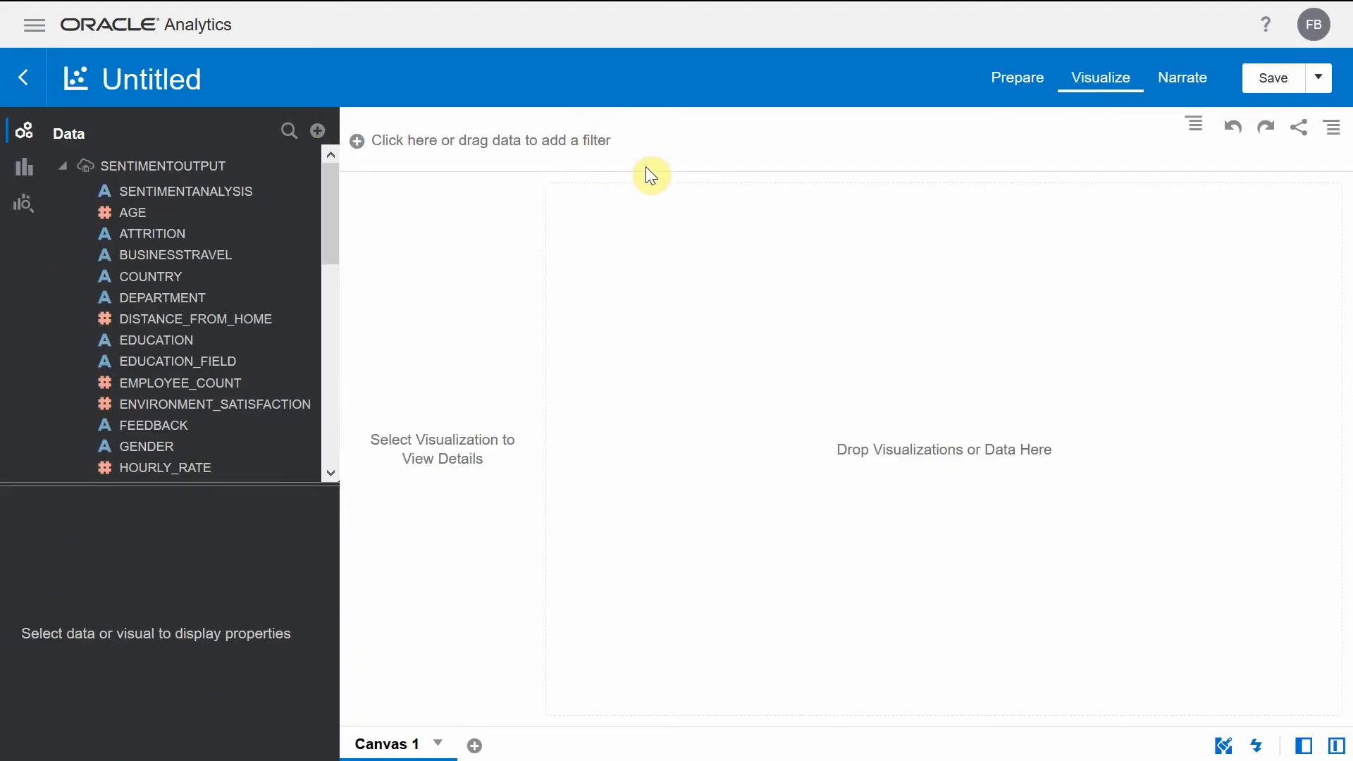
# - Create a visualization of EMPLOYEE_COUNT by SENTIMENTANALYSIS from SENTIMENTOUTPUT on the empty canvas
pyautogui.click(259, 201)
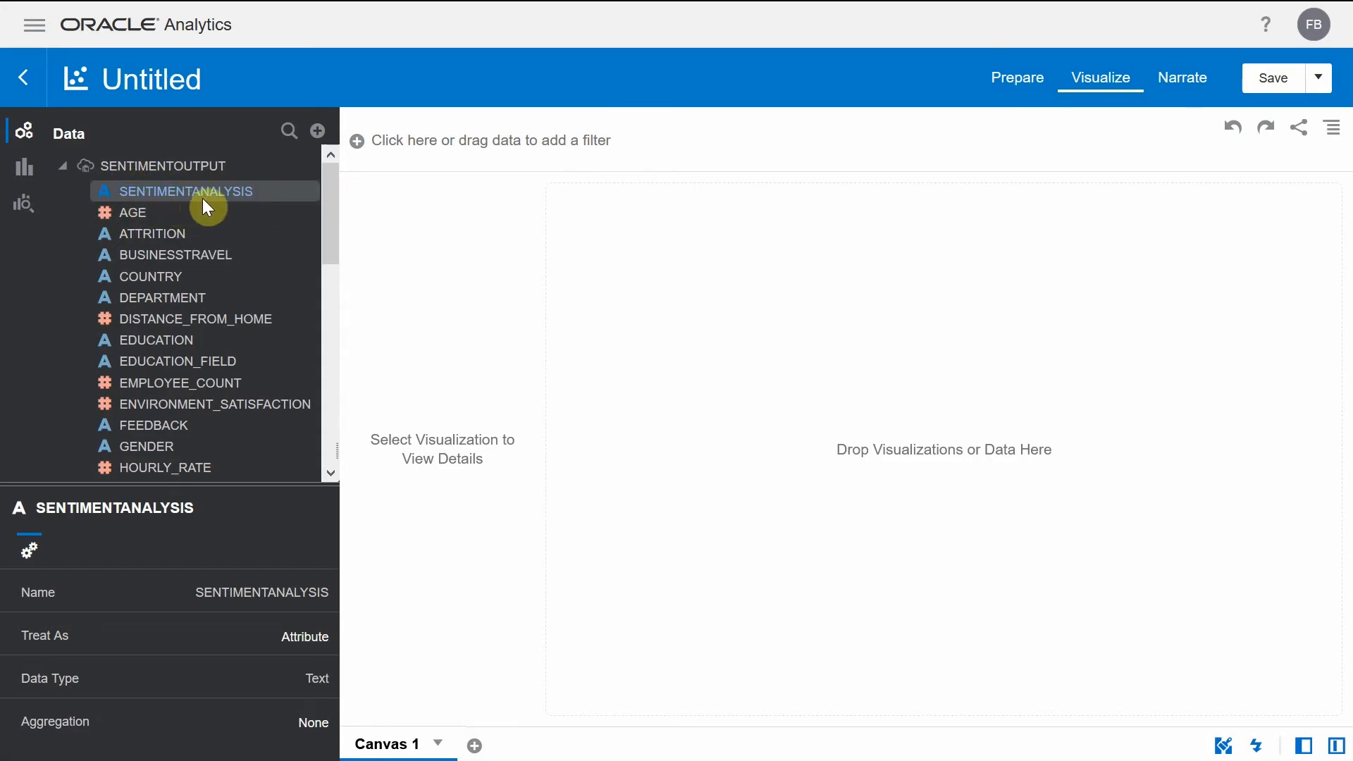
pyautogui.click(279, 188)
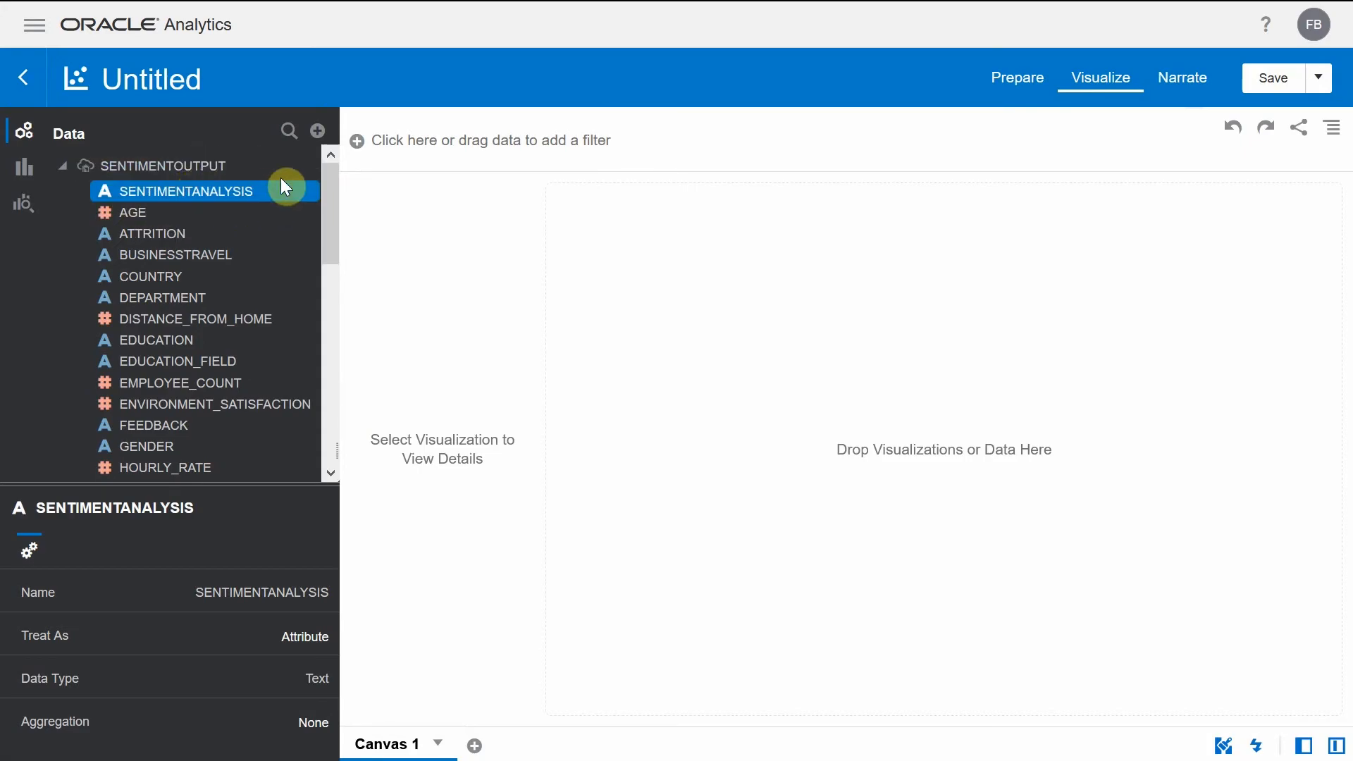
pyautogui.keyDown('ctrl'); pyautogui.click(193, 393); pyautogui.keyUp('ctrl')
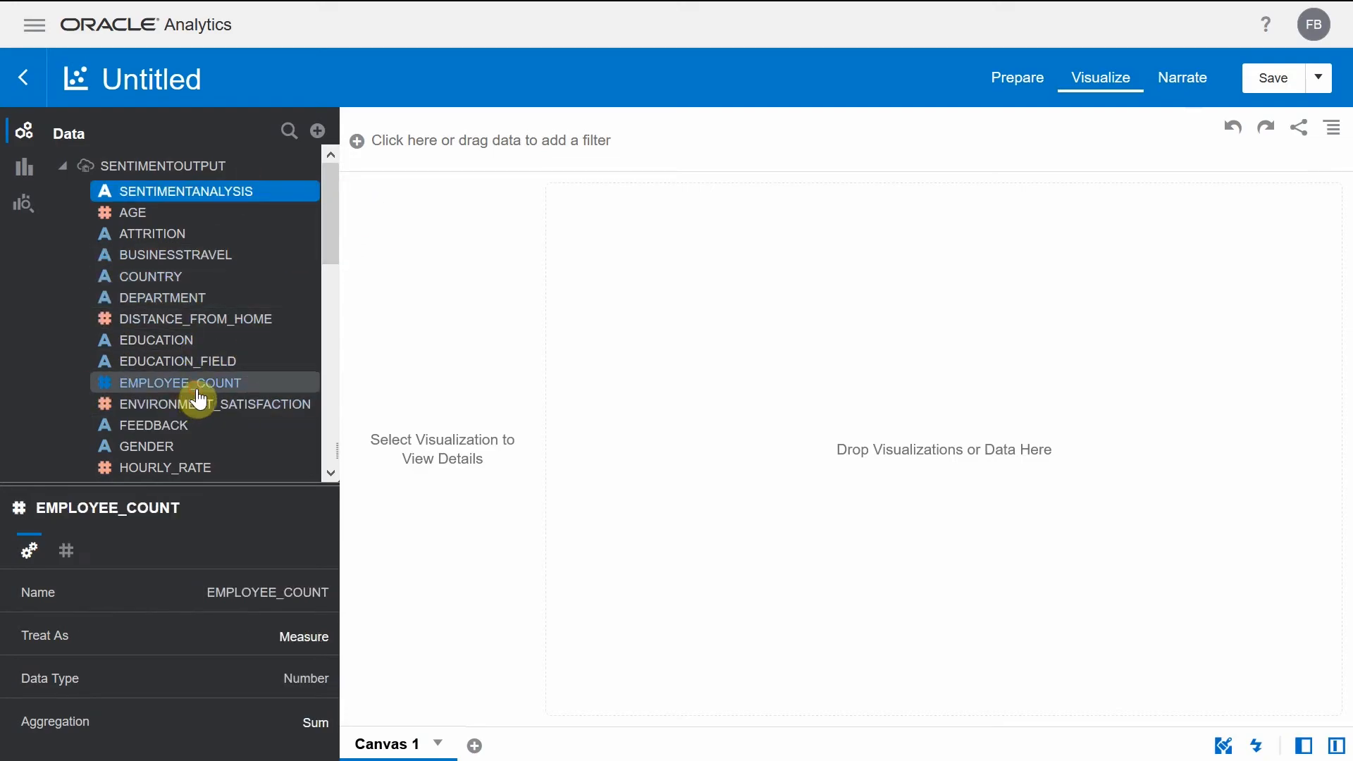
pyautogui.keyDown('ctrl'); pyautogui.click(242, 197); pyautogui.keyUp('ctrl')
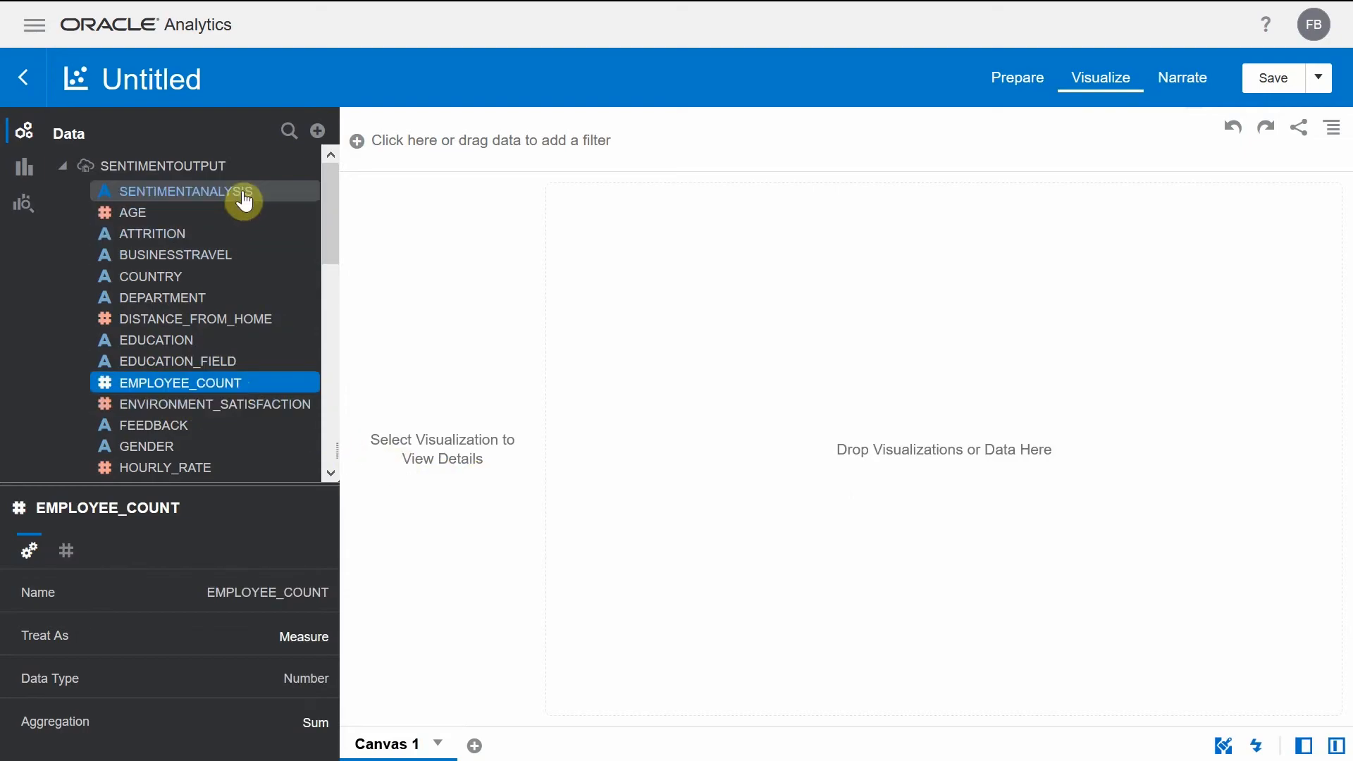
pyautogui.moveTo(242, 198); pyautogui.dragTo(944, 379)
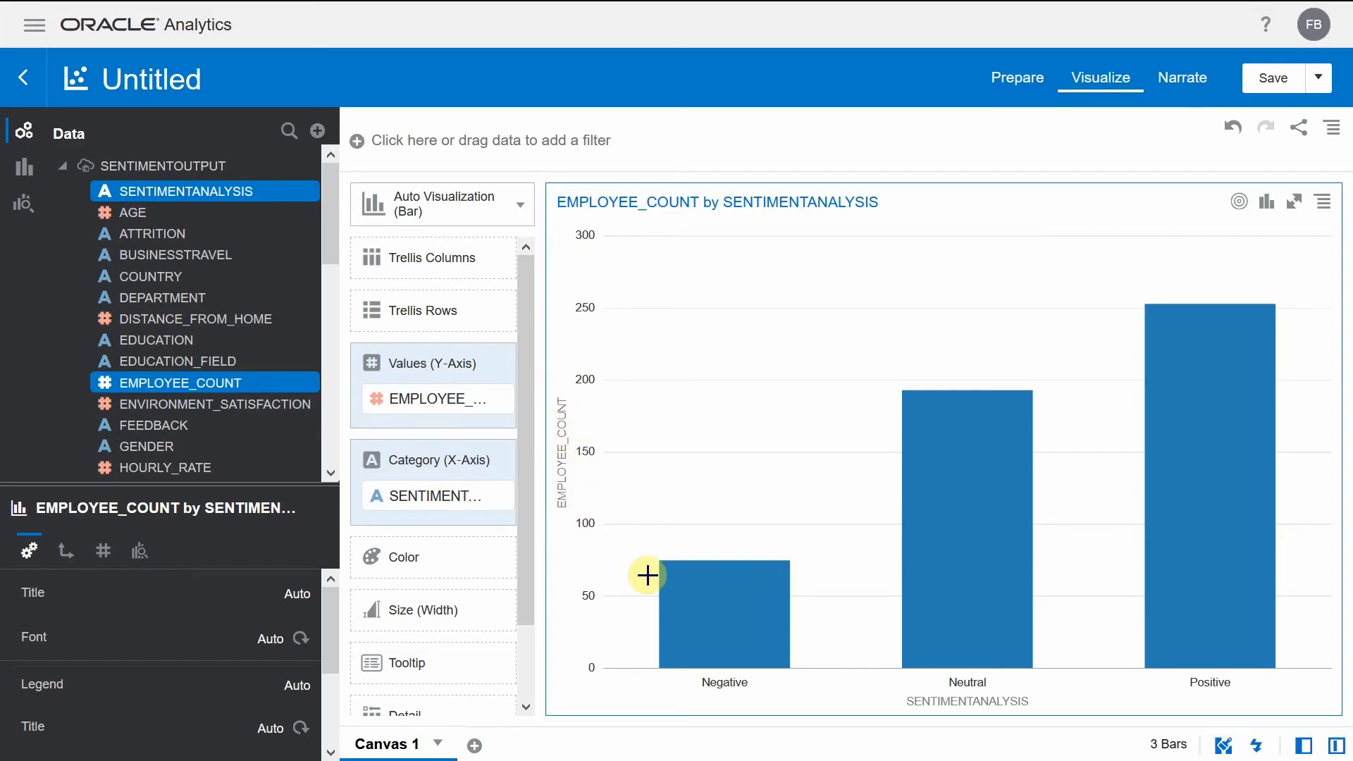
# - Inspect the employee counts of the Negative, Neutral and Positive bars in the sentiment chart
pyautogui.click(759, 624)
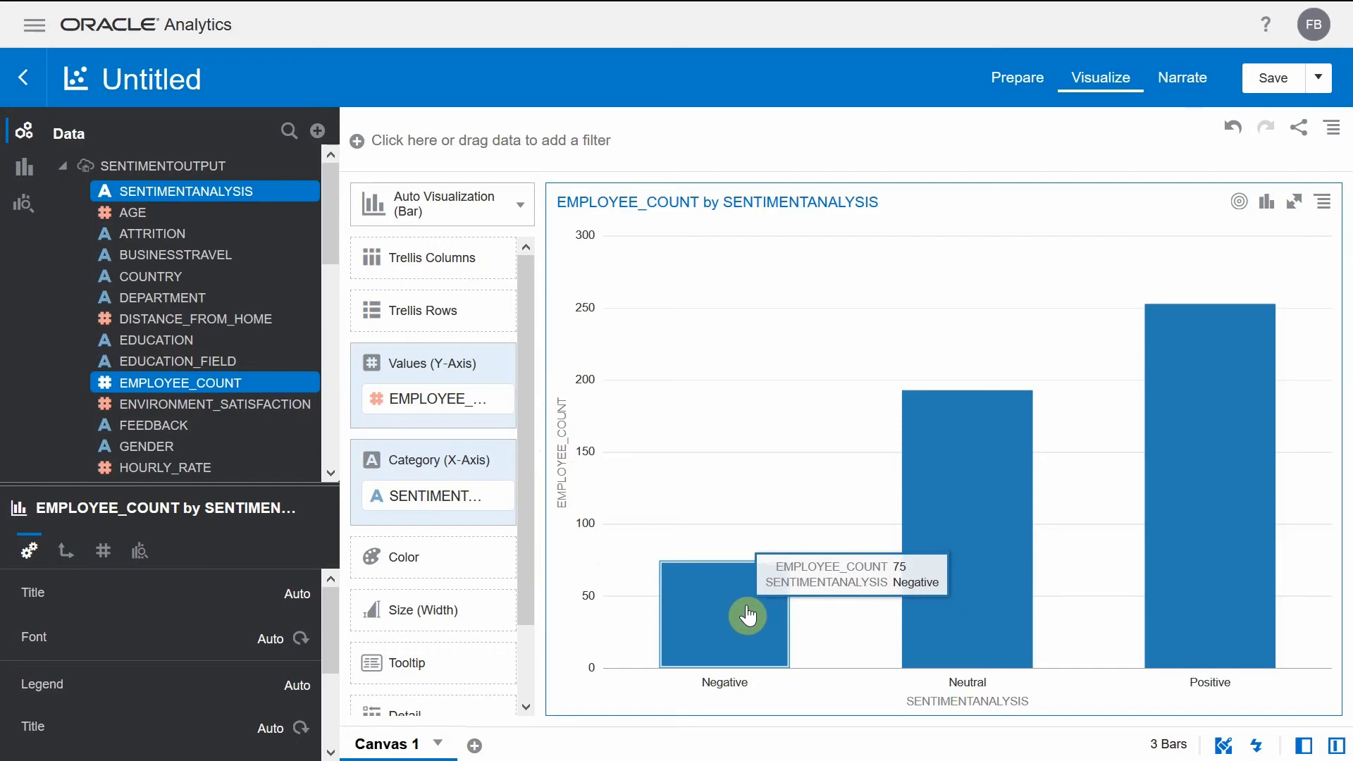
pyautogui.click(921, 609)
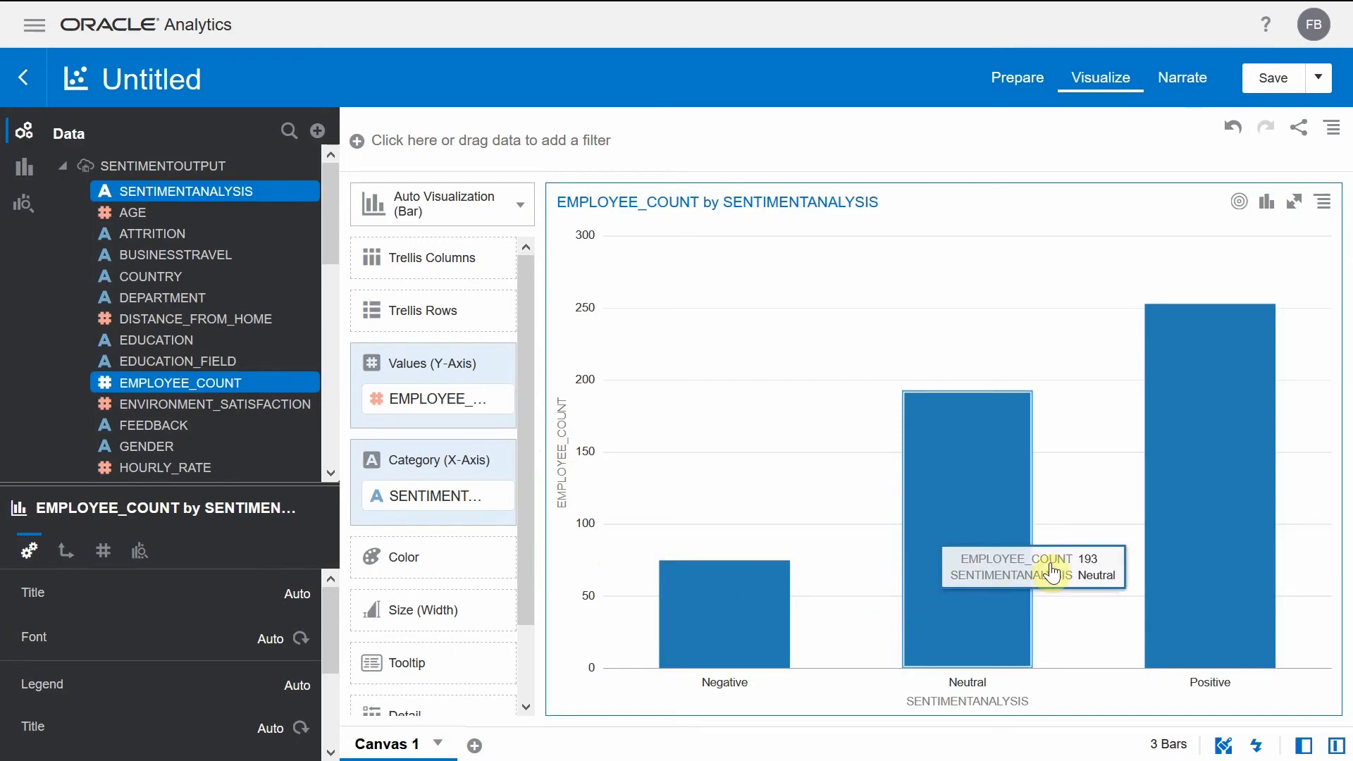
pyautogui.moveTo(1170, 546)
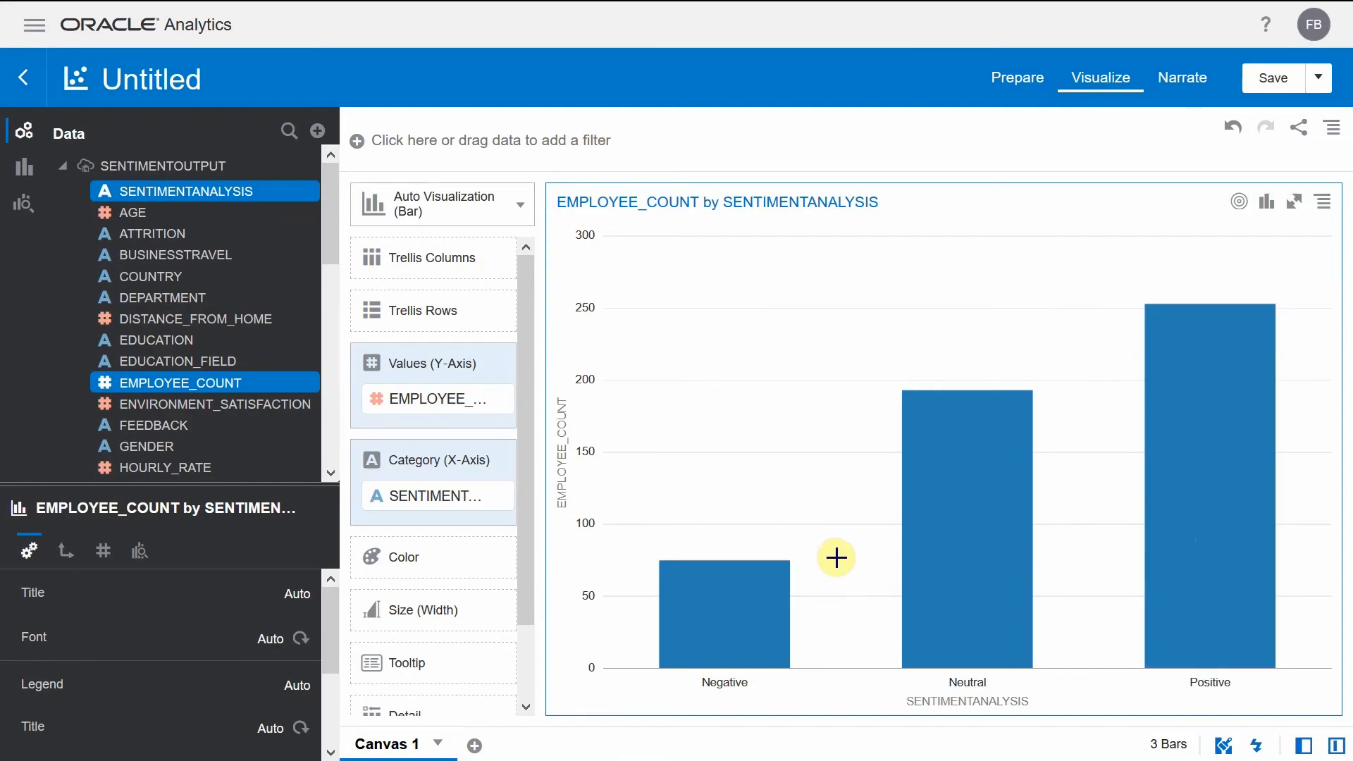
pyautogui.hotkey('alt', 'Tab')
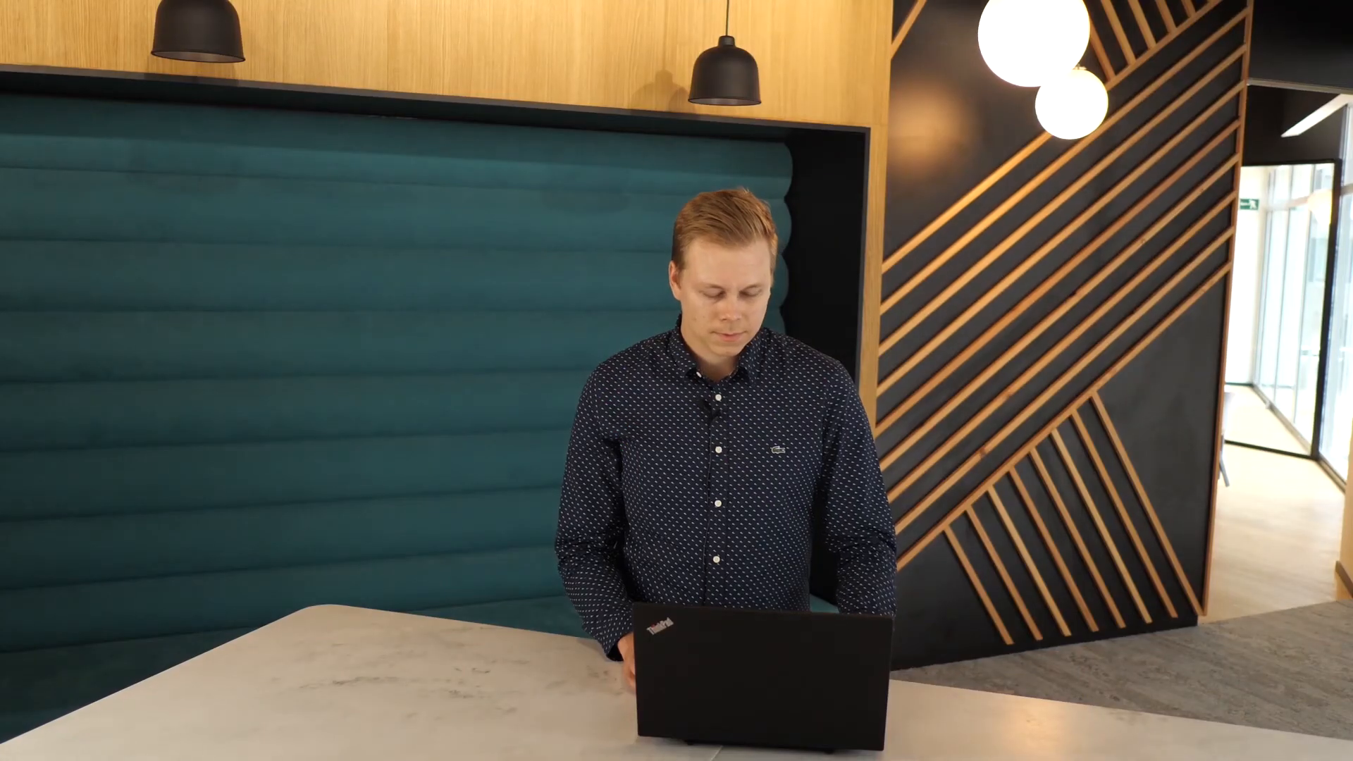